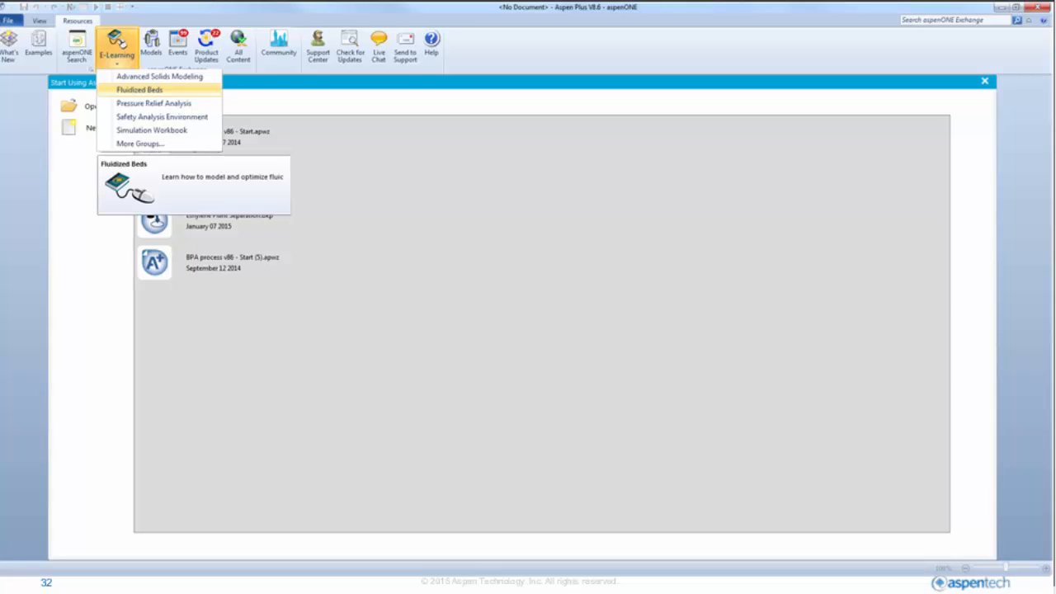
Find the Fluidized Beds e-learning content and launch the training "CBT: Getting Started with Solids Modeling in Aspen Plus"
{"action": "left_click", "coordinate": [139, 89]}
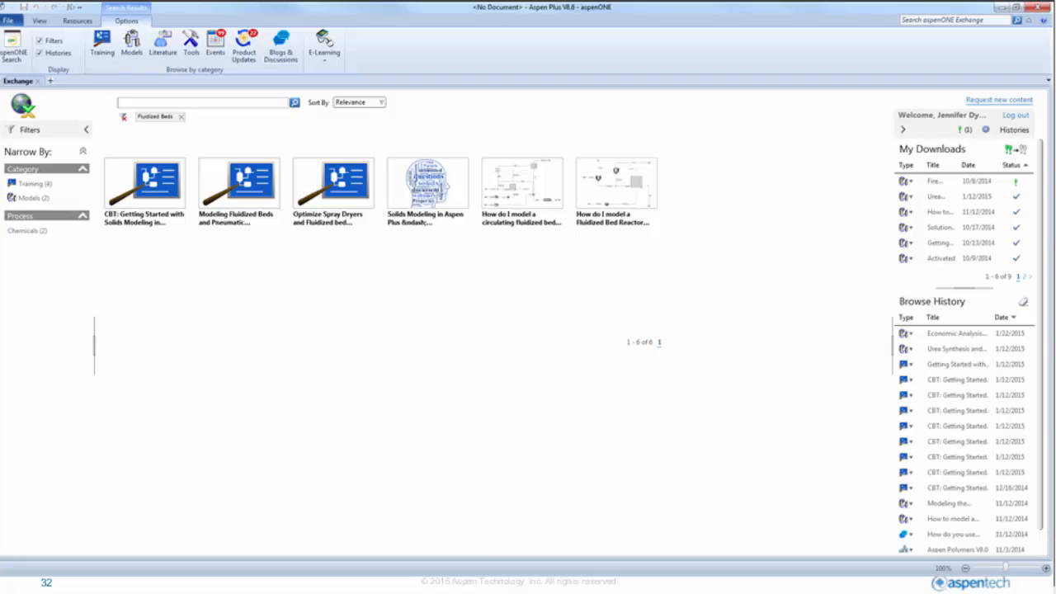
{"action": "left_click", "coordinate": [145, 190]}
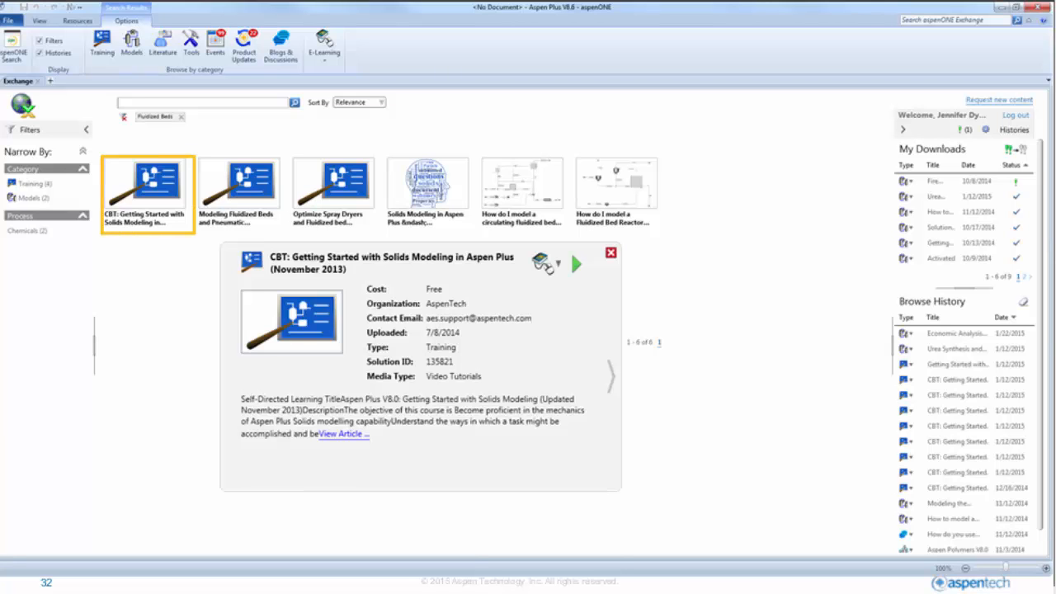
{"action": "left_click", "coordinate": [576, 263]}
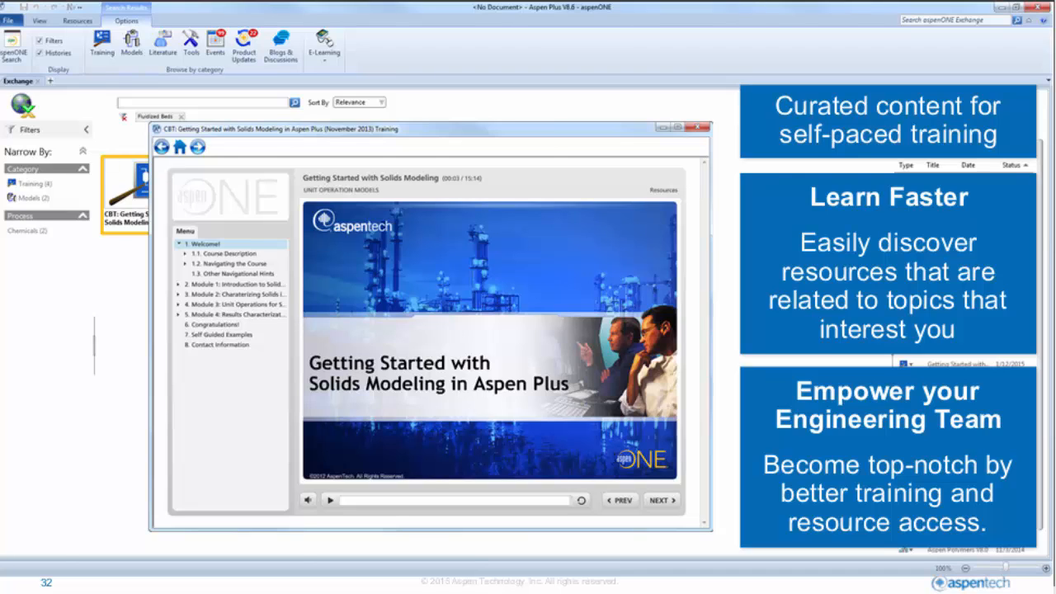
{"action": "key", "text": "Right"}
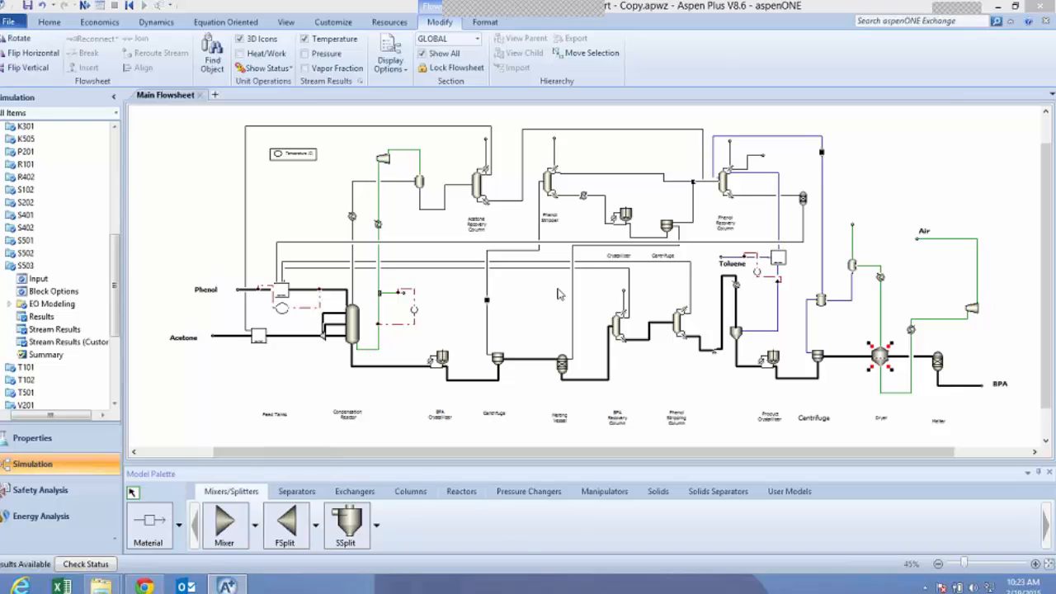
Review the material stream prices specified for the economic analysis and close the form
{"action": "left_click", "coordinate": [59, 26]}
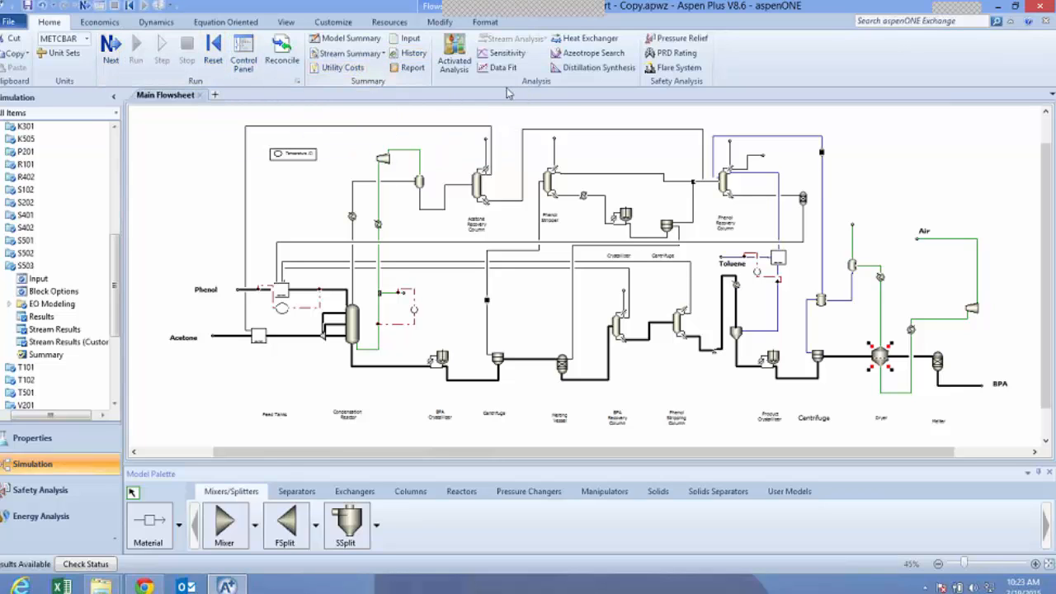
{"action": "left_click", "coordinate": [110, 28]}
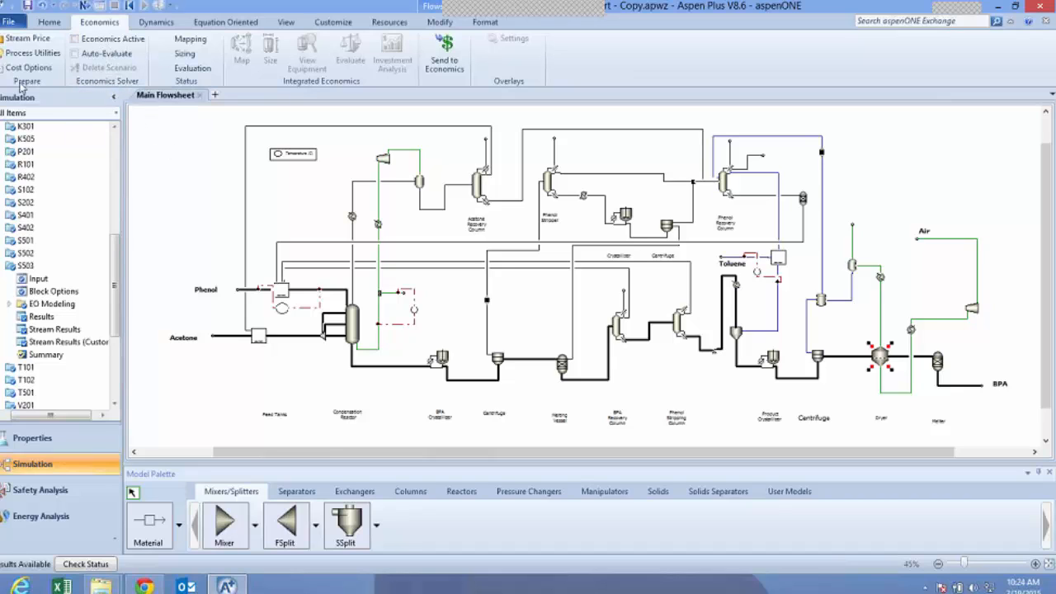
{"action": "left_click", "coordinate": [25, 39]}
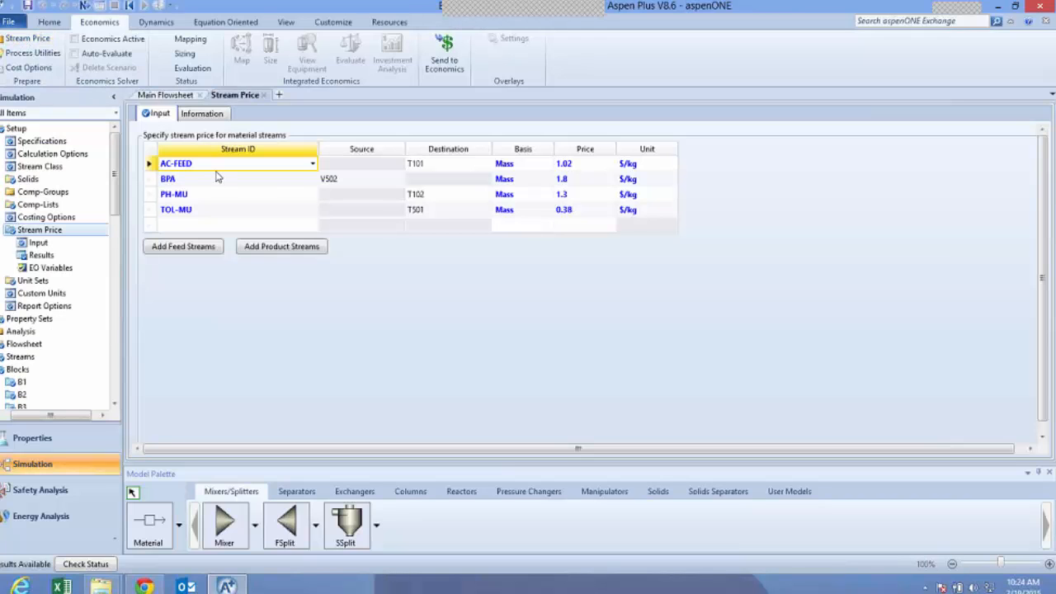
{"action": "left_click", "coordinate": [263, 95]}
Inspect the DOWTHRM process utility's cost specifications and carbon tracking settings, and close its form
{"action": "left_click", "coordinate": [47, 53]}
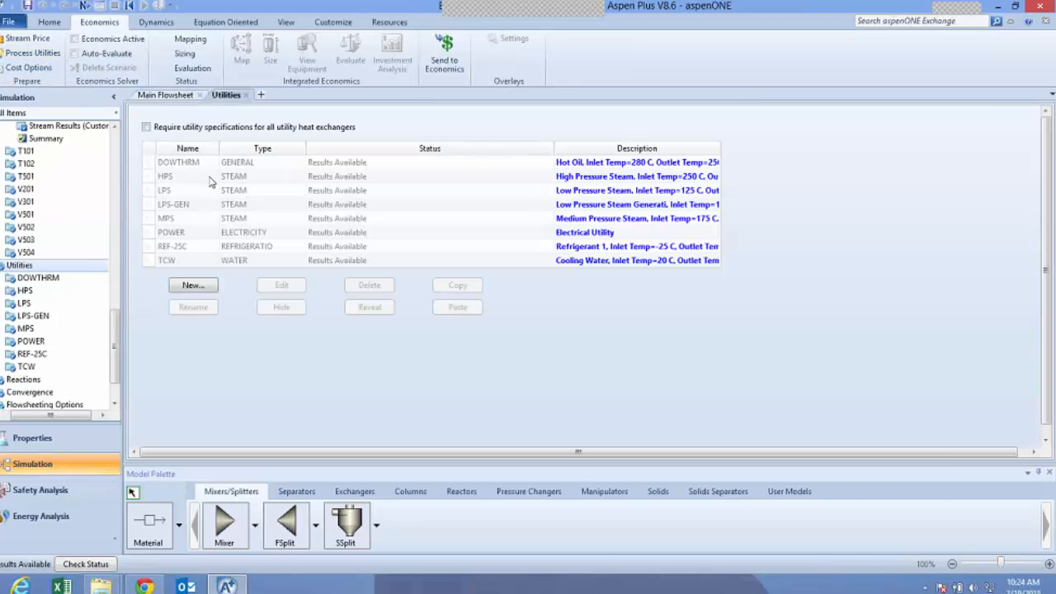
{"action": "left_click", "coordinate": [150, 163]}
{"action": "double_click", "coordinate": [157, 164]}
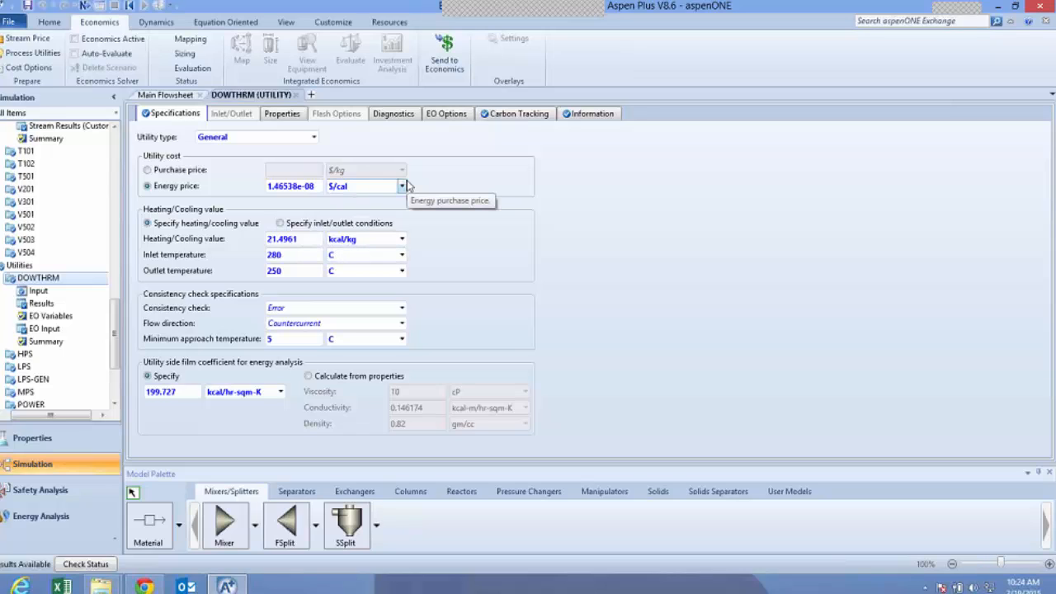
{"action": "left_click", "coordinate": [516, 115]}
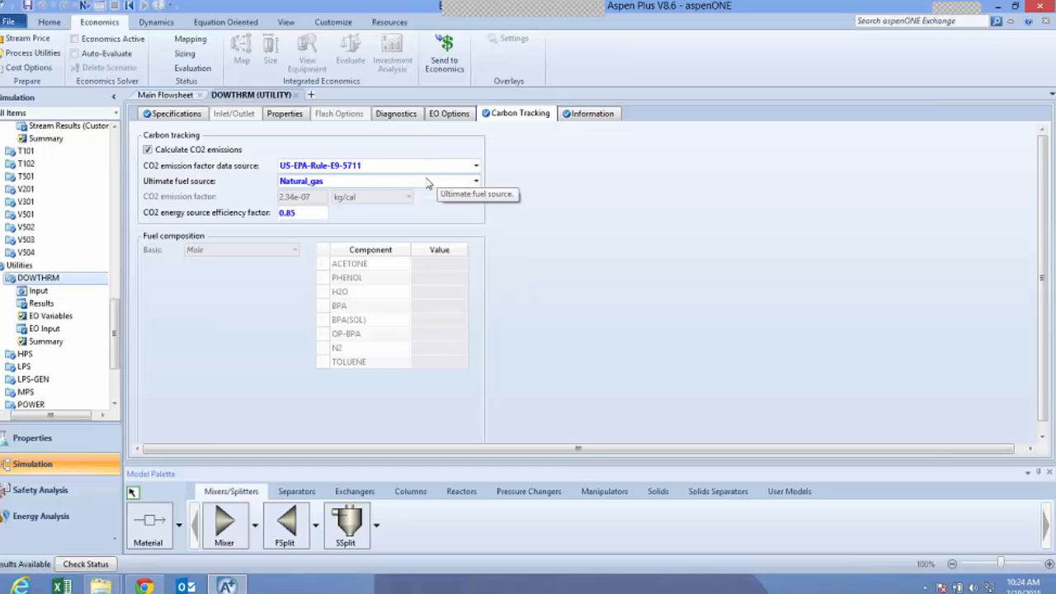
{"action": "left_click", "coordinate": [295, 95]}
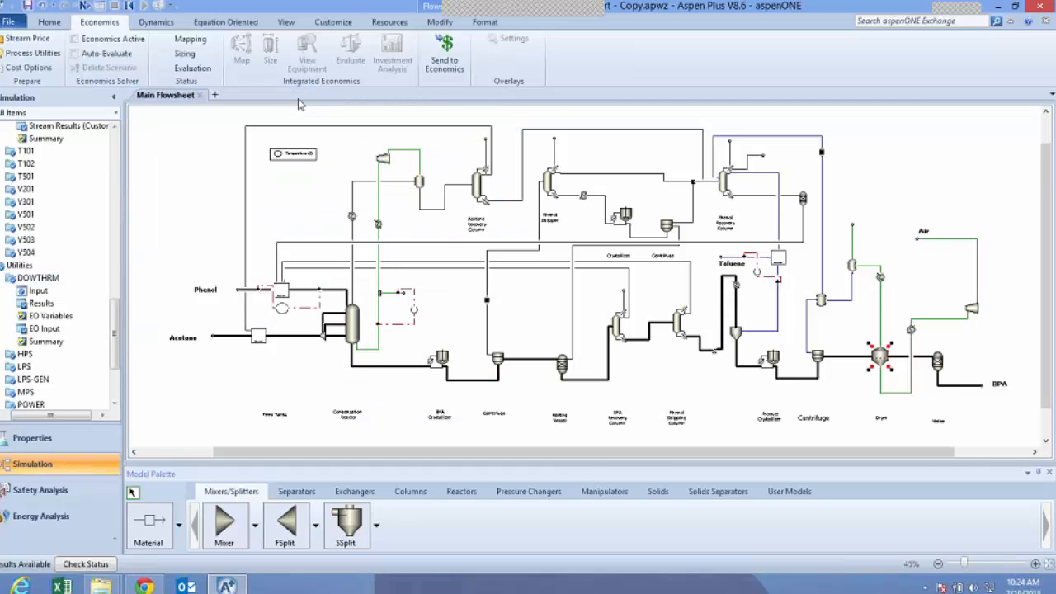
Review the economic costing options, including template and investment options, and close the form
{"action": "left_click", "coordinate": [15, 74]}
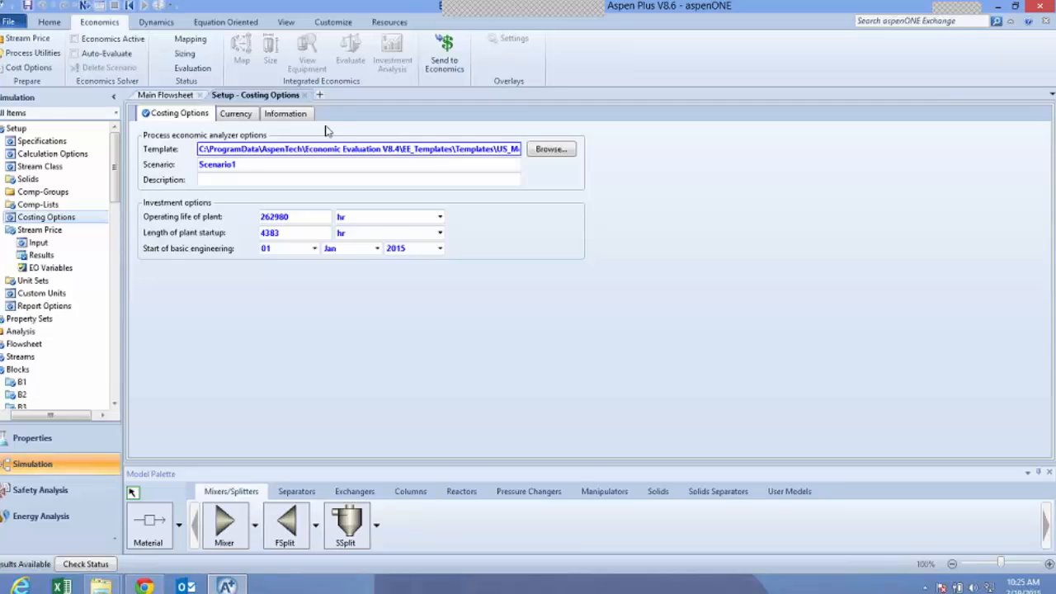
{"action": "left_click", "coordinate": [305, 96]}
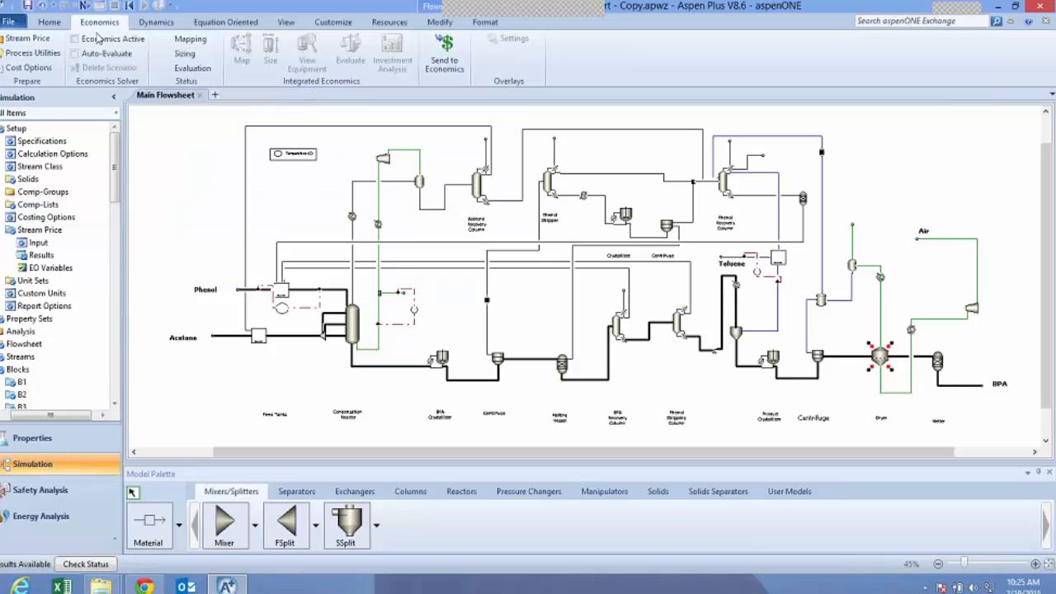
{"action": "left_click", "coordinate": [153, 23]}
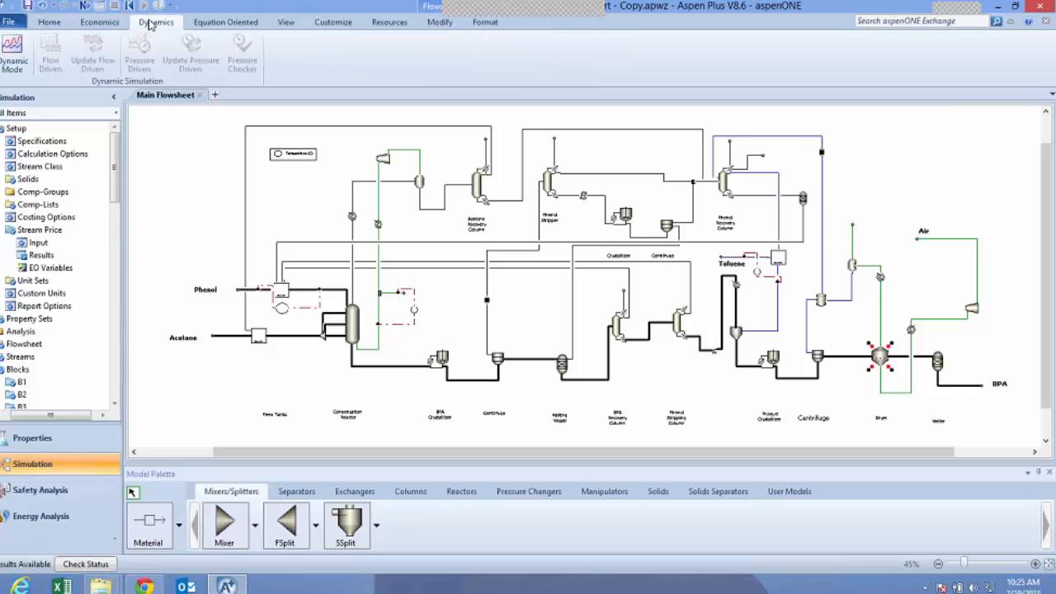
{"action": "left_click", "coordinate": [234, 25]}
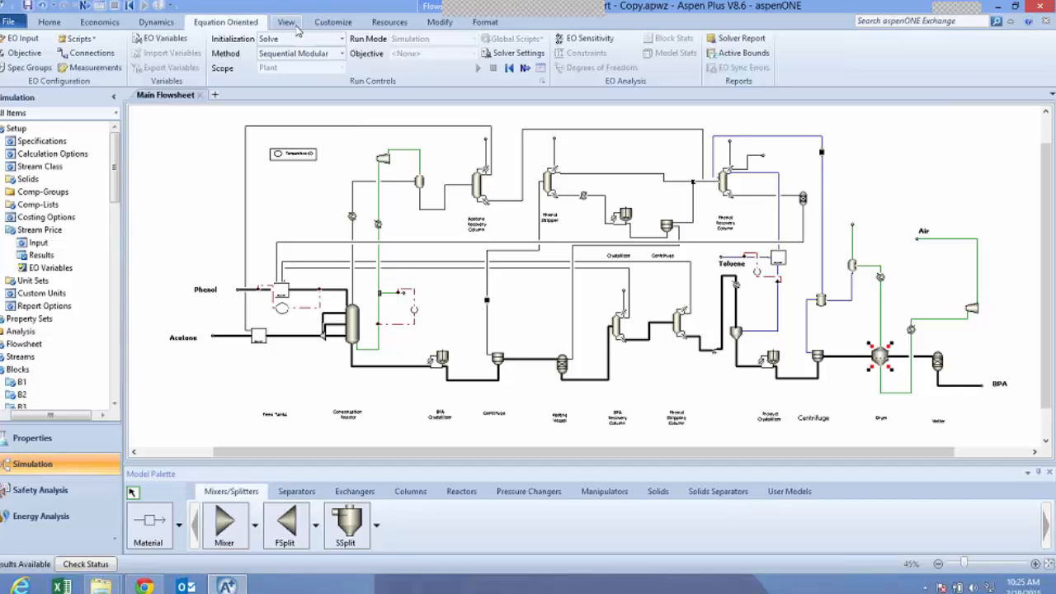
{"action": "left_click", "coordinate": [48, 22]}
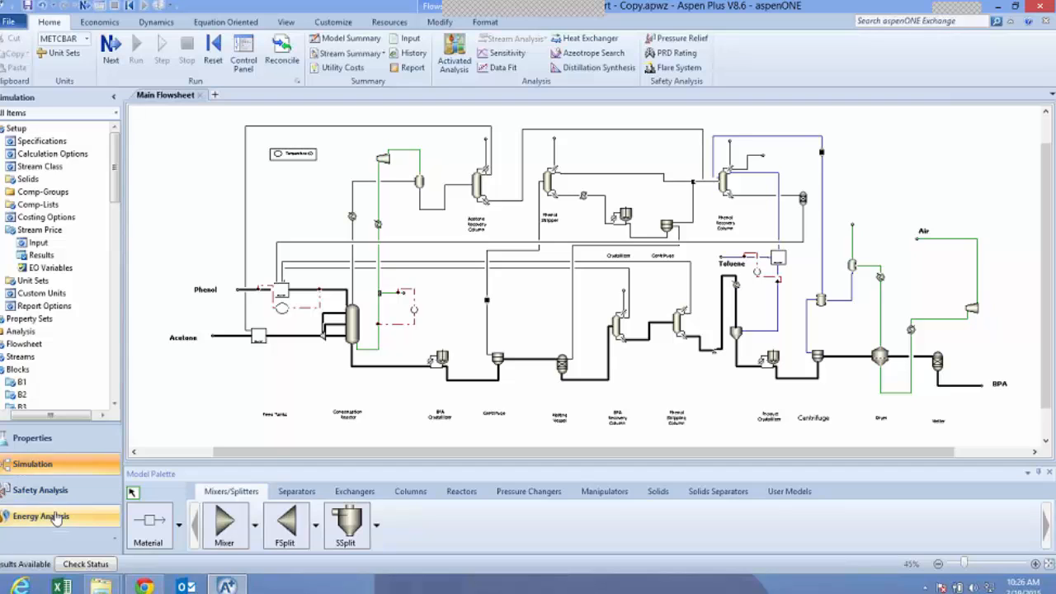
In the Properties environment, run a binary Txy analysis for ACETONE and PHENOL at 1.01325 bar, and close its plot and input form
{"action": "left_click", "coordinate": [41, 442]}
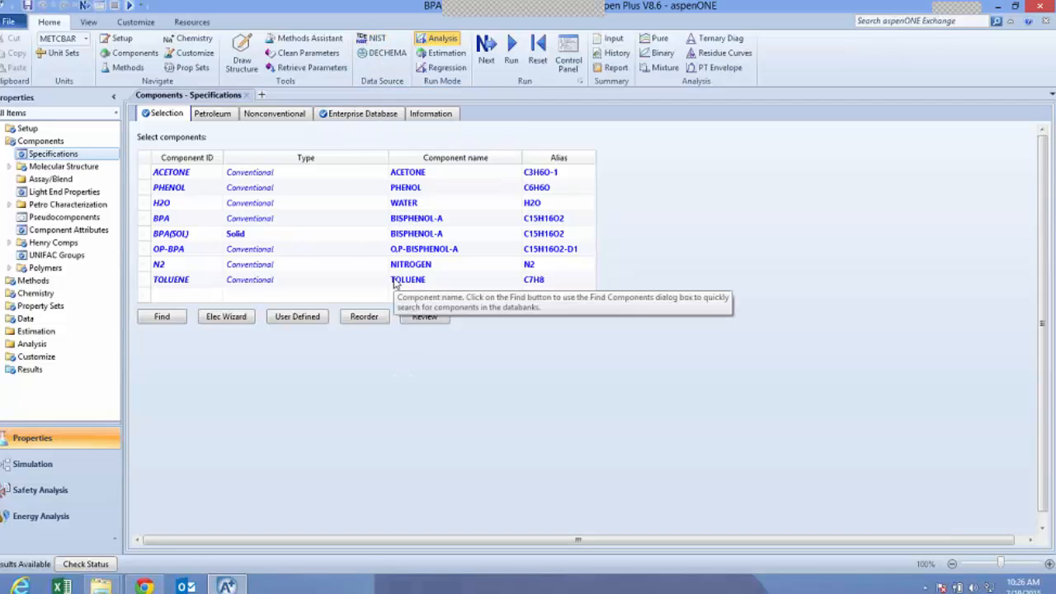
{"action": "left_click", "coordinate": [443, 38]}
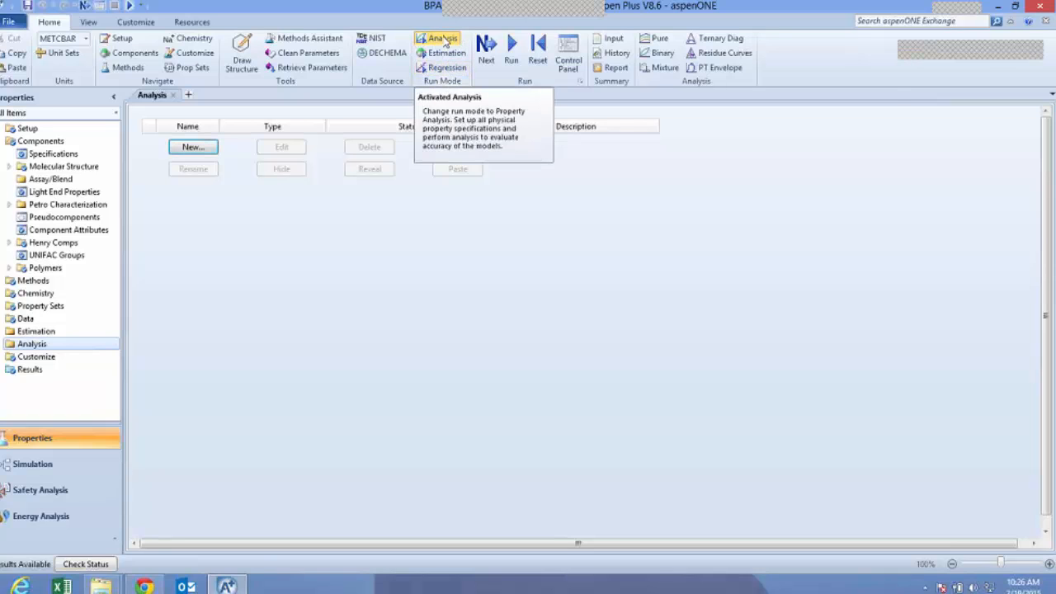
{"action": "left_click", "coordinate": [660, 59]}
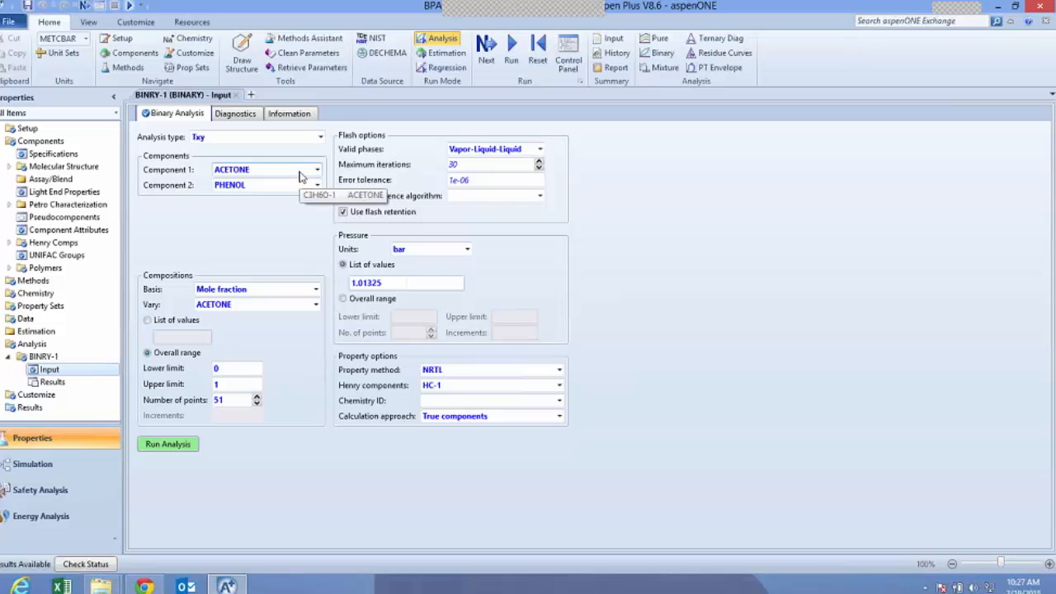
{"action": "left_click", "coordinate": [175, 444]}
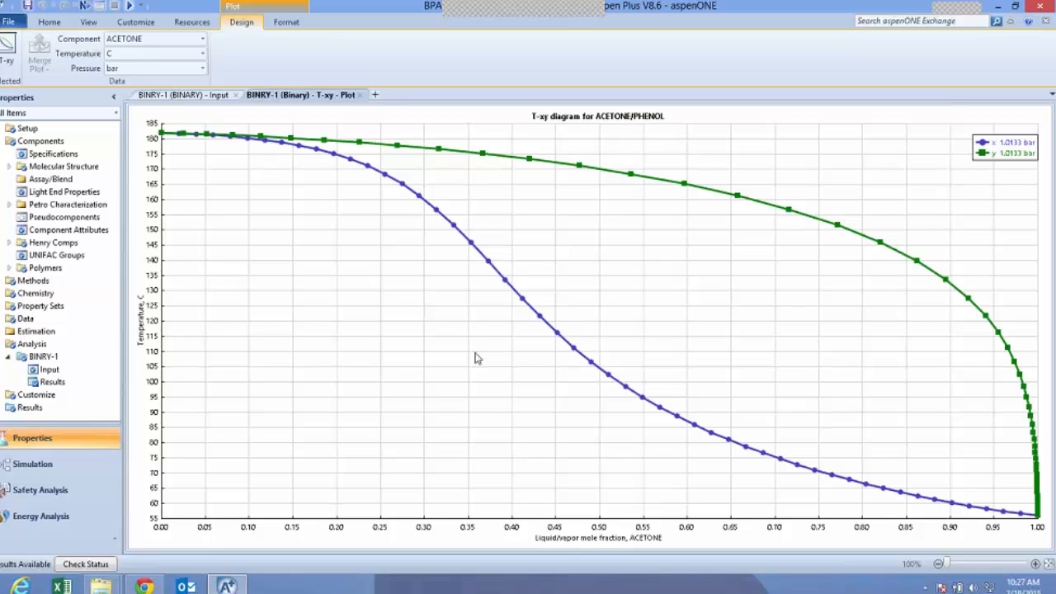
{"action": "left_click", "coordinate": [360, 96]}
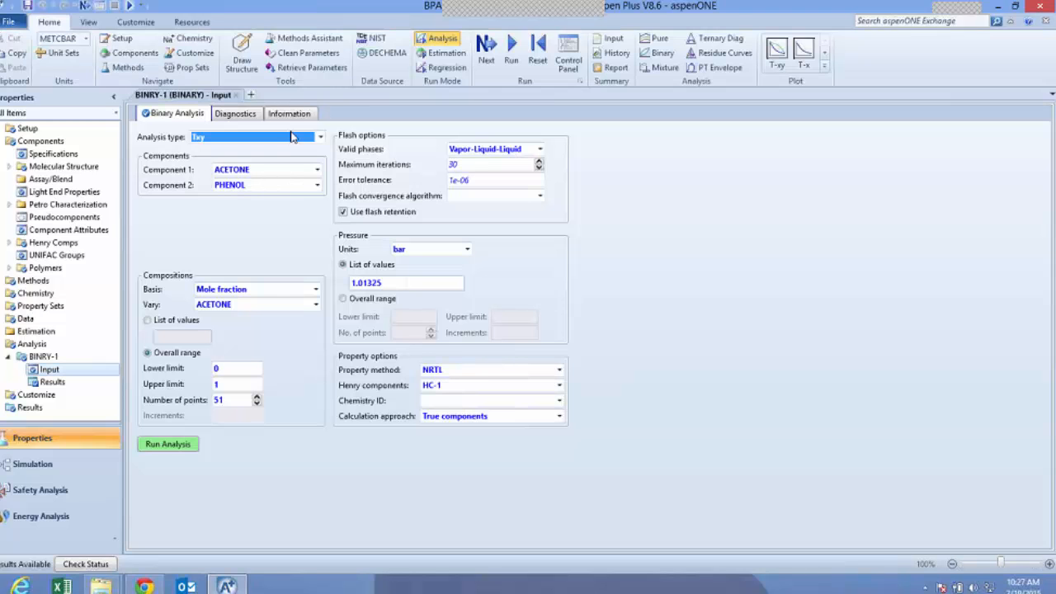
{"action": "left_click", "coordinate": [236, 95]}
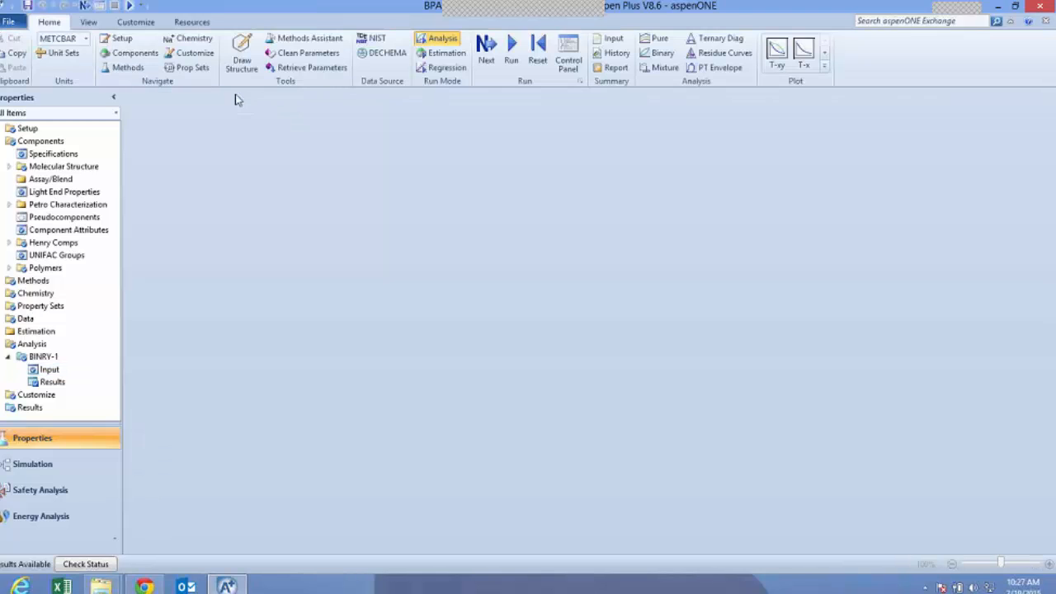
Return to the Simulation environment, reinitialize the simulation to purge its results, and rerun it
{"action": "left_click", "coordinate": [49, 467]}
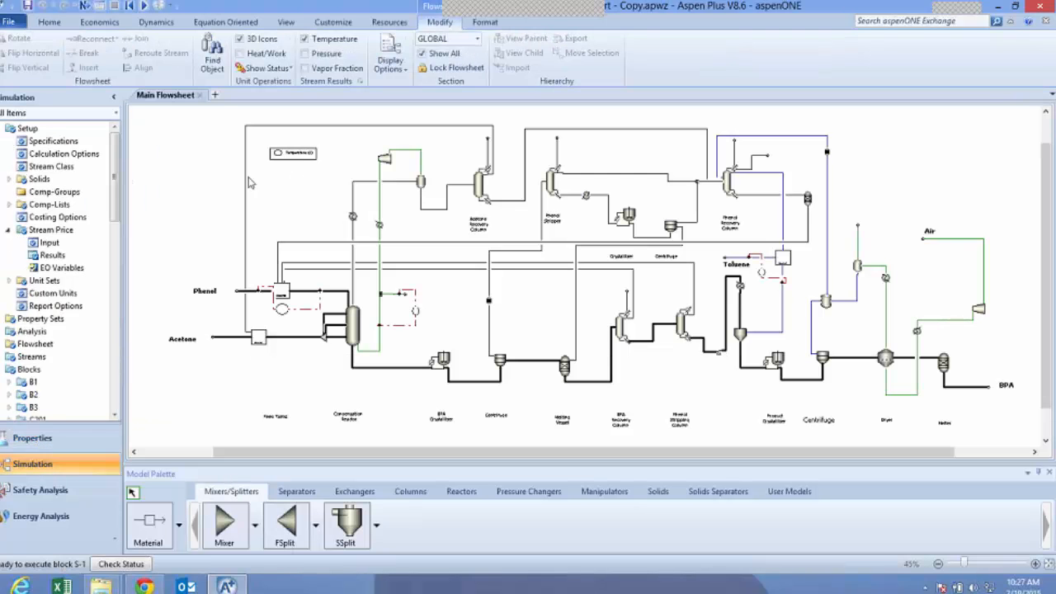
{"action": "left_click", "coordinate": [132, 6]}
{"action": "left_click", "coordinate": [482, 336]}
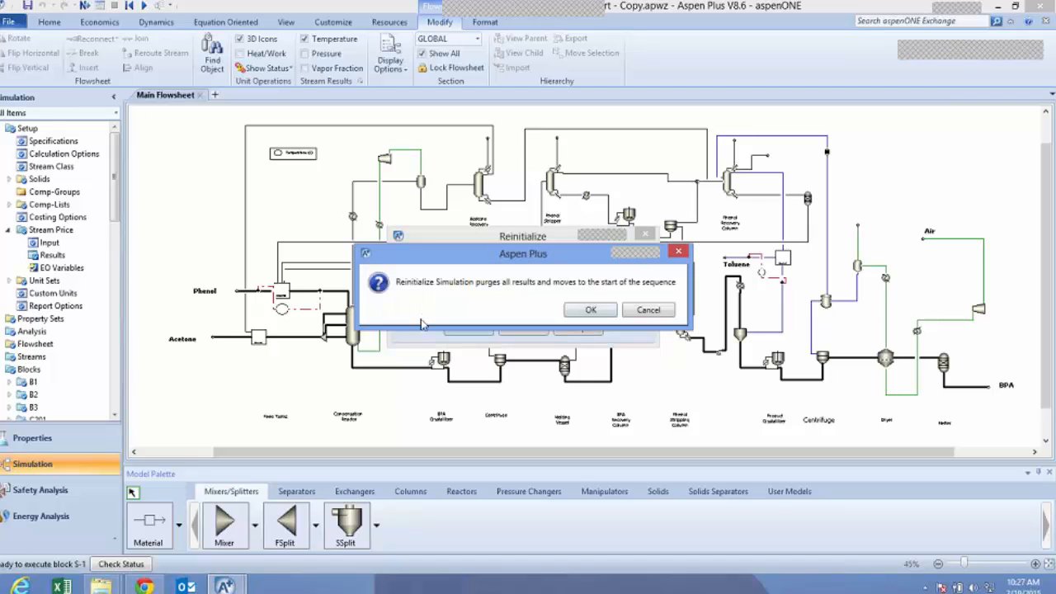
{"action": "left_click", "coordinate": [596, 312]}
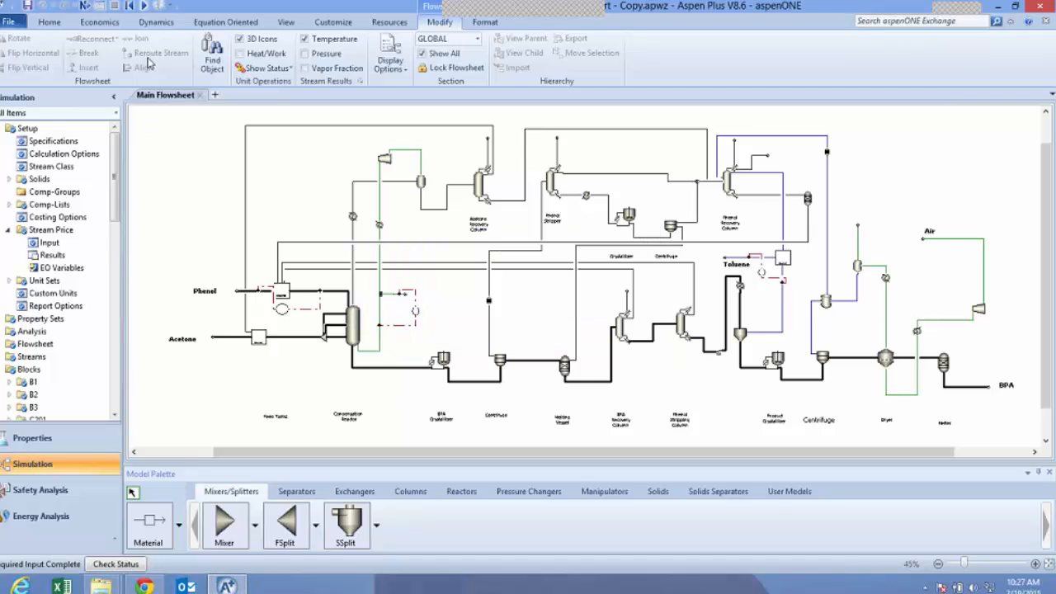
{"action": "left_click", "coordinate": [50, 21]}
{"action": "left_click", "coordinate": [136, 48]}
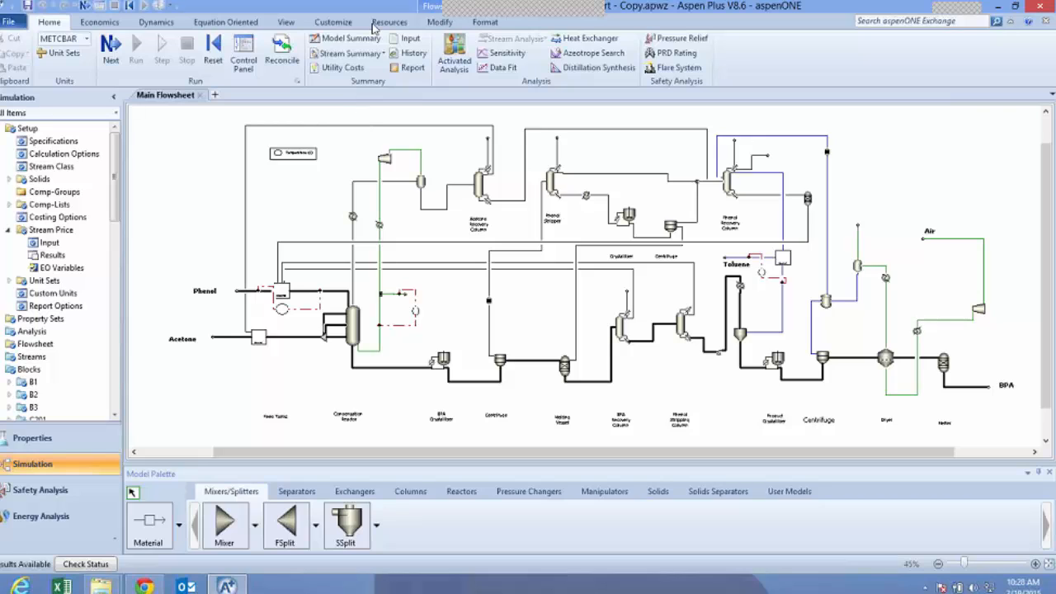
Switch the window layout to the saved Dryer_study layout
{"action": "left_click", "coordinate": [286, 23]}
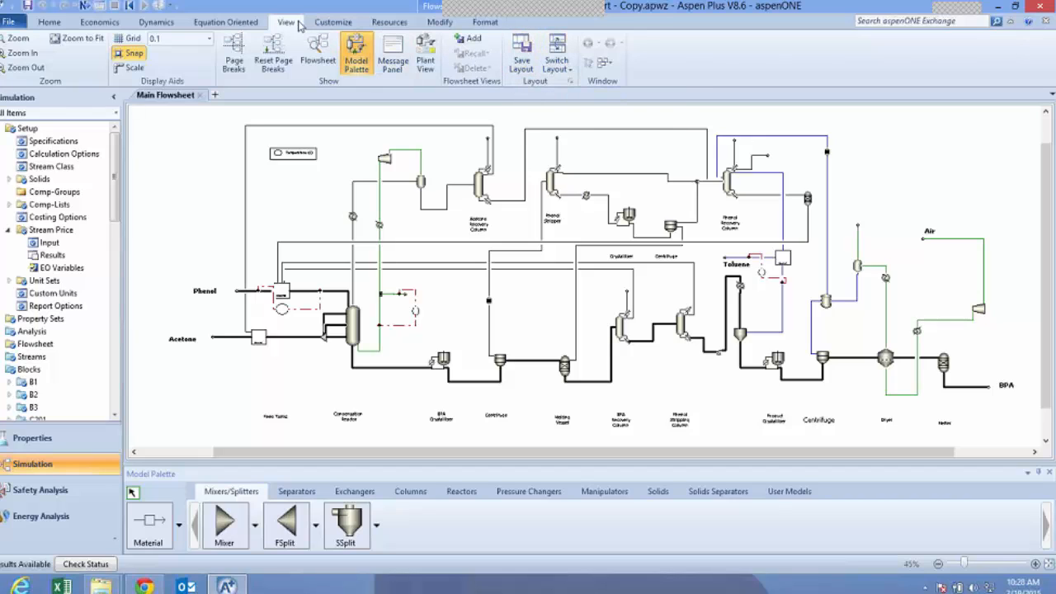
{"action": "left_click", "coordinate": [557, 72]}
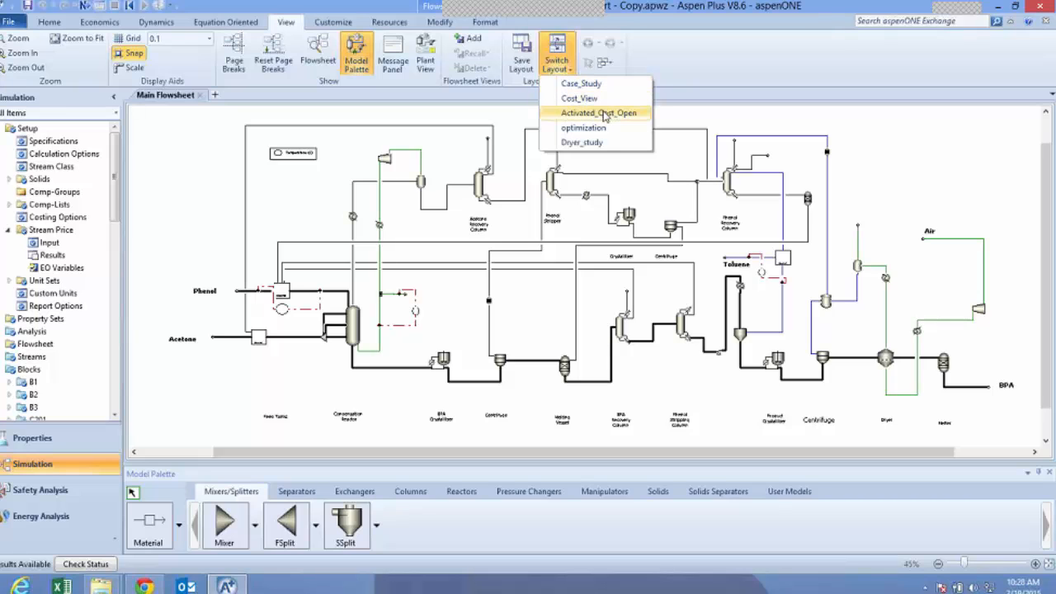
{"action": "left_click", "coordinate": [601, 142]}
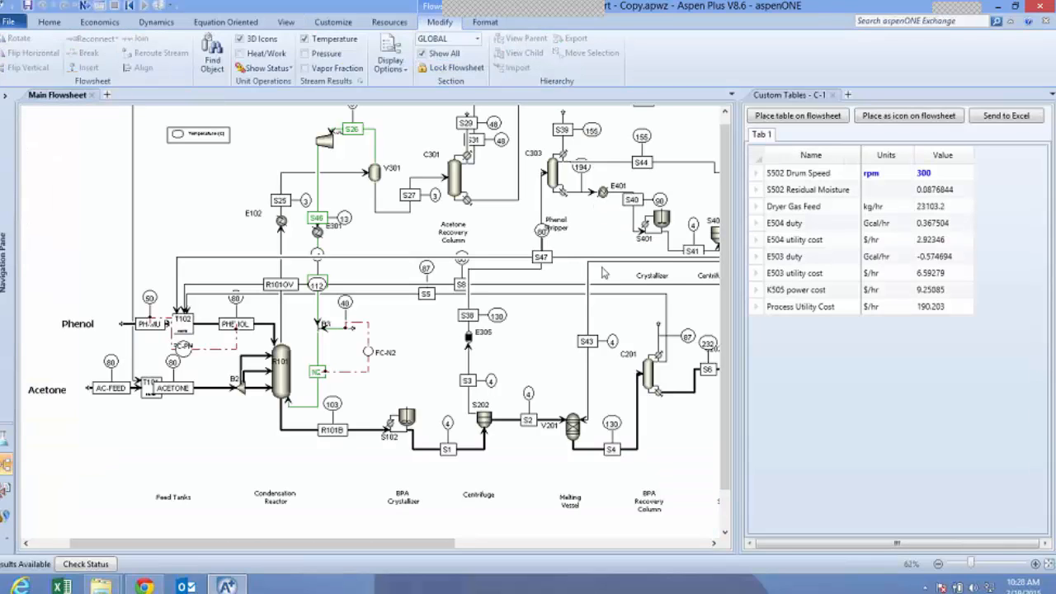
Open the stream results of the BPA product stream leaving the melter
{"action": "left_click_drag", "start_coordinate": [376, 548], "coordinate": [698, 564]}
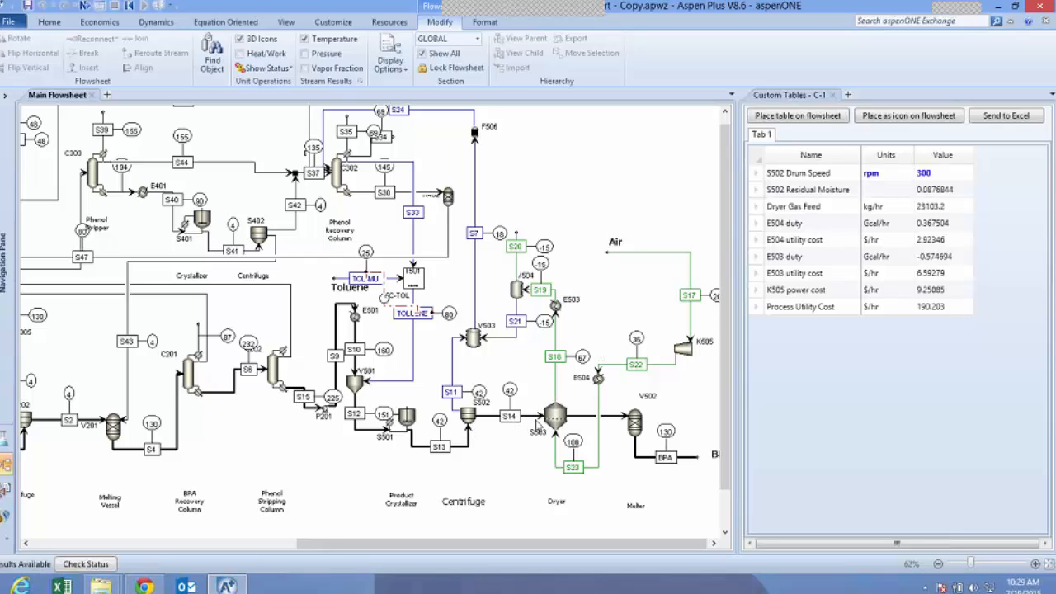
{"action": "right_click", "coordinate": [638, 463]}
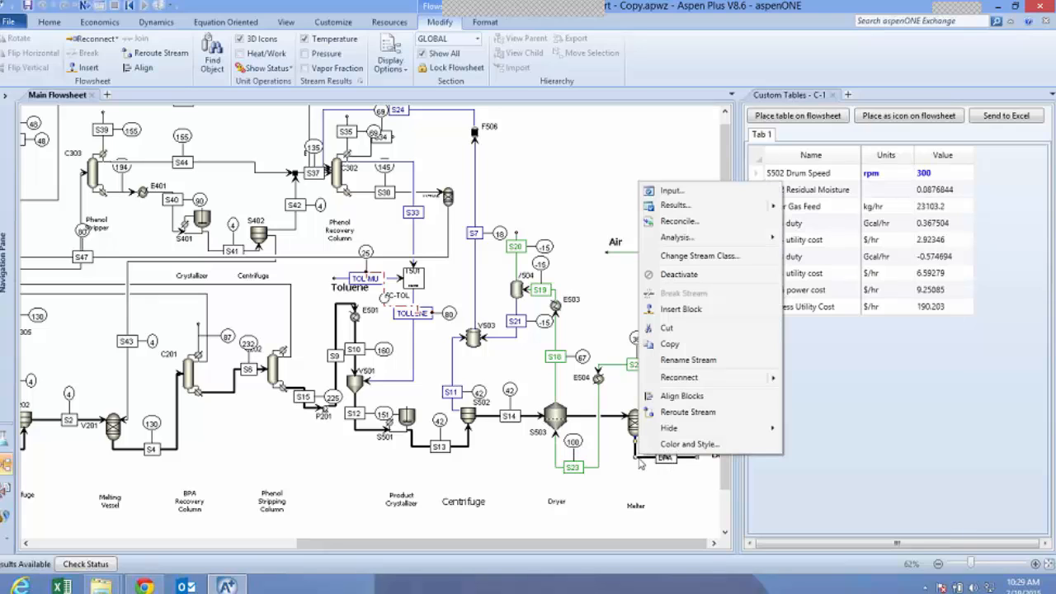
{"action": "left_click", "coordinate": [677, 206]}
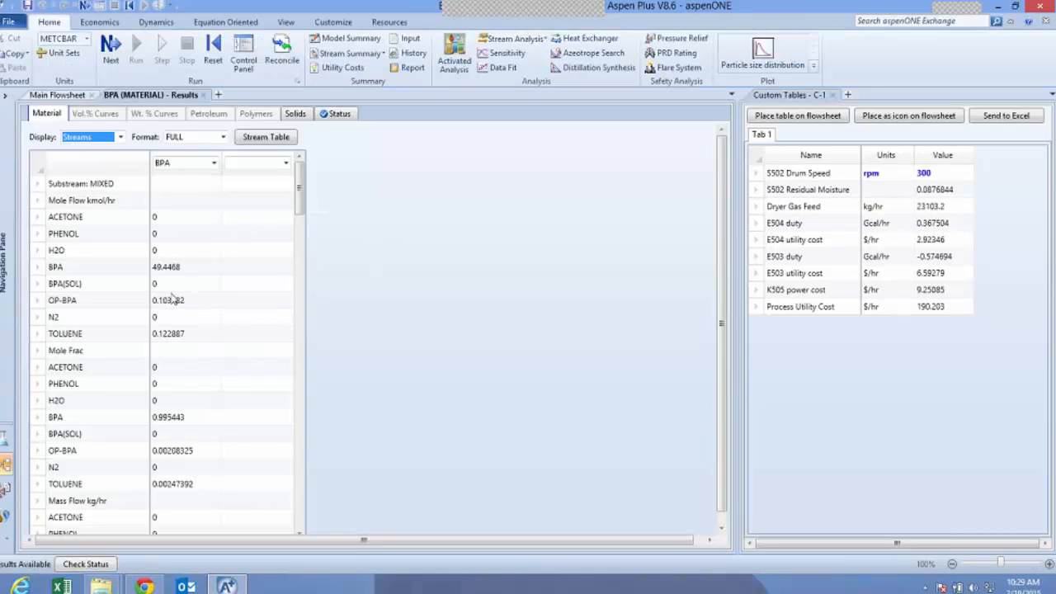
Copy the BPA stream's TOLUENE mole flow result and paste it as a new row in custom table C-1
{"action": "left_click", "coordinate": [189, 341]}
{"action": "right_click", "coordinate": [189, 341]}
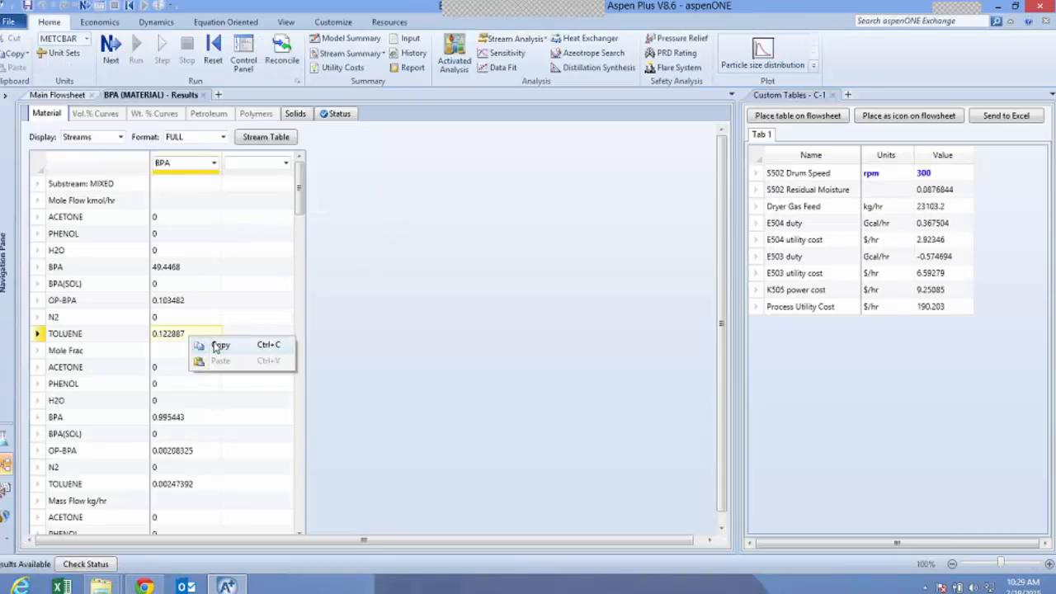
{"action": "left_click", "coordinate": [218, 346]}
{"action": "right_click", "coordinate": [831, 364]}
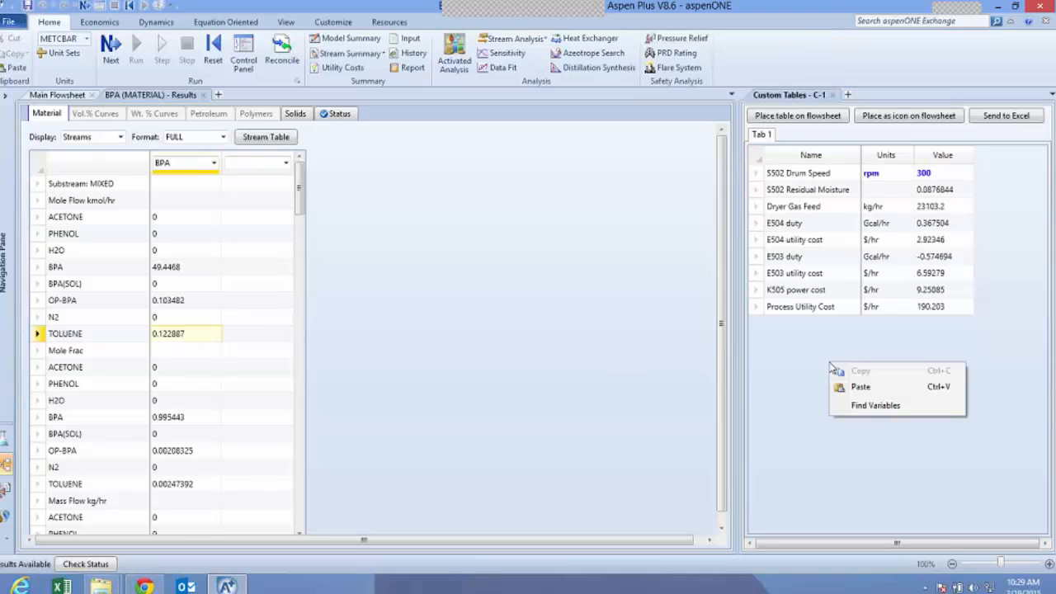
{"action": "left_click", "coordinate": [860, 386]}
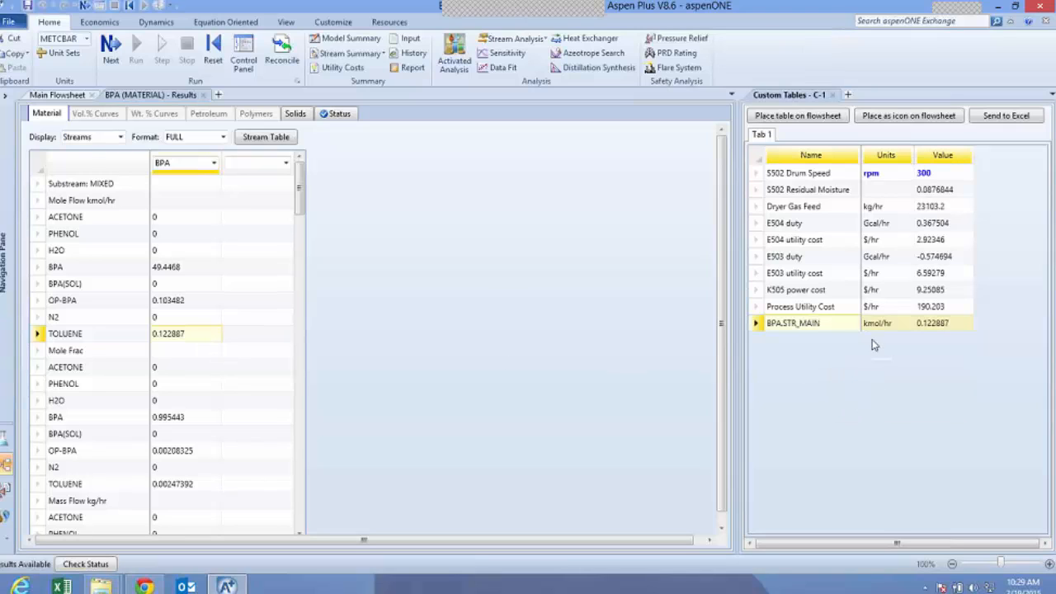
Rename the BPA.STR_MAIN row in custom table C-1 as Toluene in Product and close the BPA stream results
{"action": "double_click", "coordinate": [821, 325]}
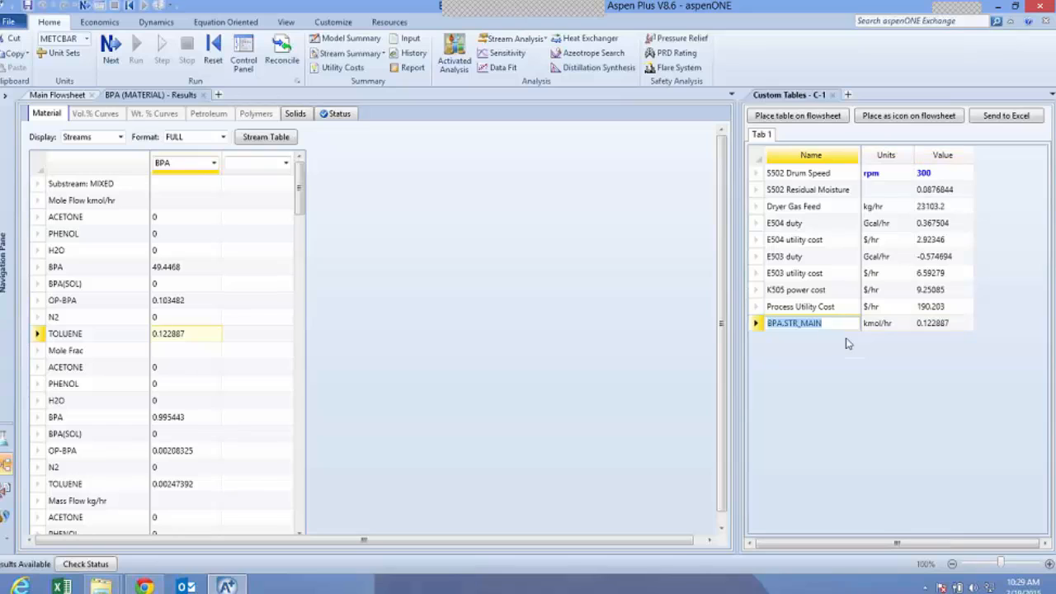
{"action": "type", "text": "Toluene in Product"}
{"action": "left_click", "coordinate": [840, 310]}
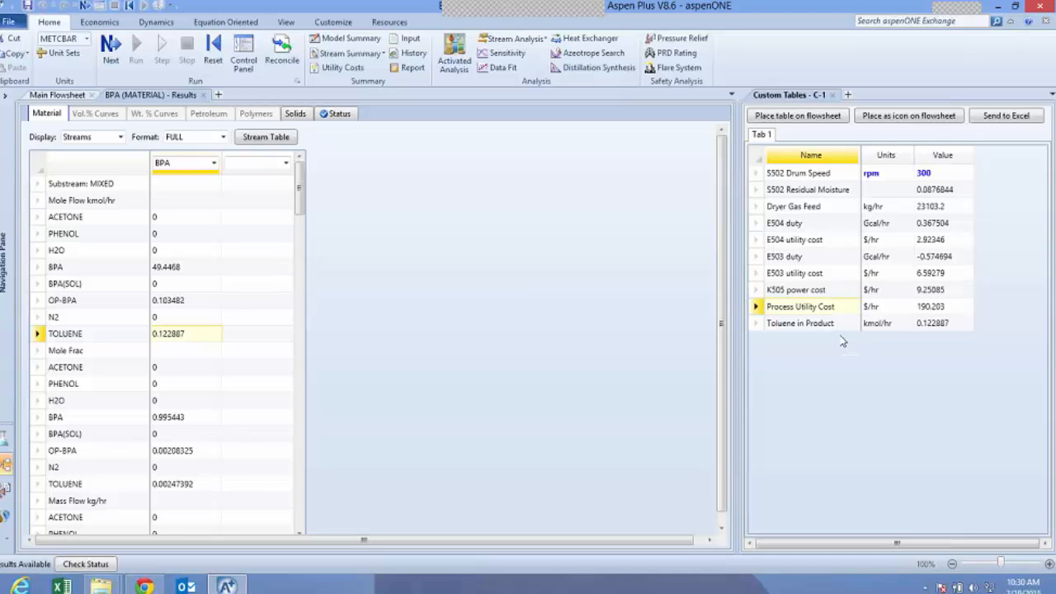
{"action": "left_click", "coordinate": [203, 94]}
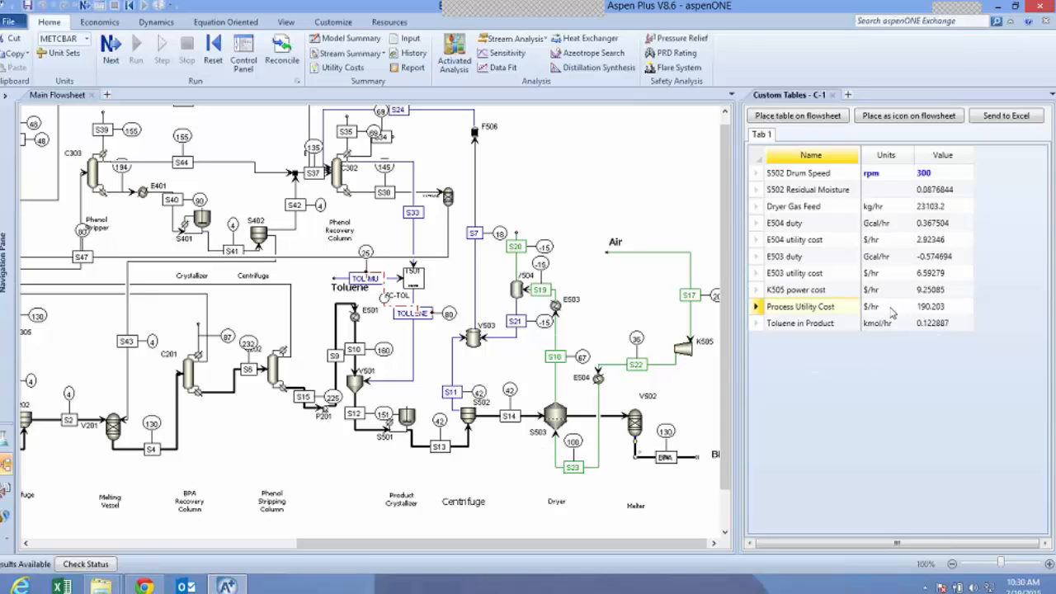
Set the S502 drum speed in the custom table to 600 rpm and rerun the simulation
{"action": "left_click", "coordinate": [941, 174]}
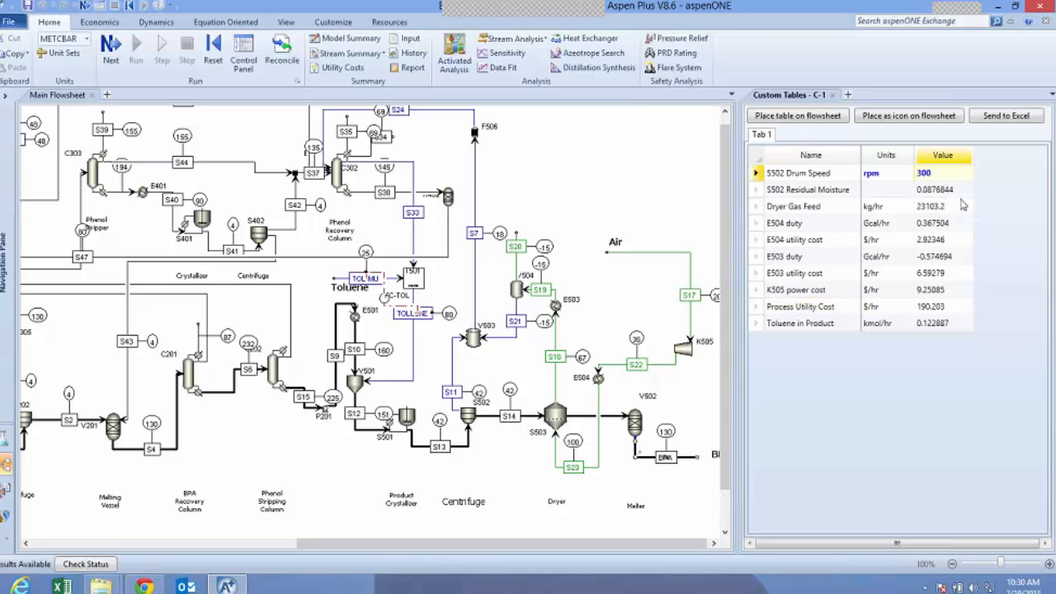
{"action": "type", "text": "600"}
{"action": "key", "text": "Return"}
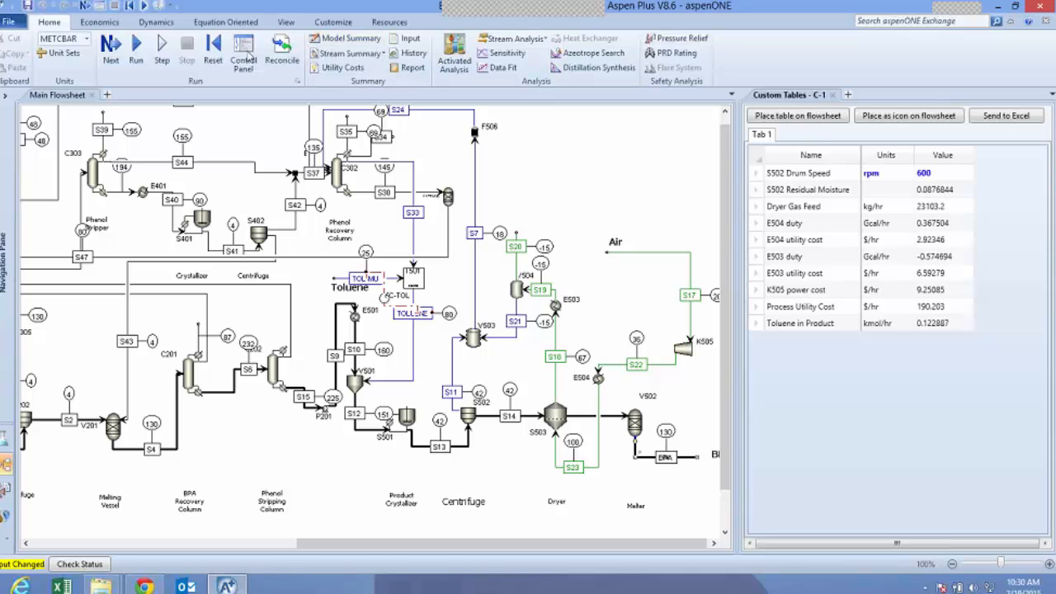
{"action": "left_click", "coordinate": [138, 51]}
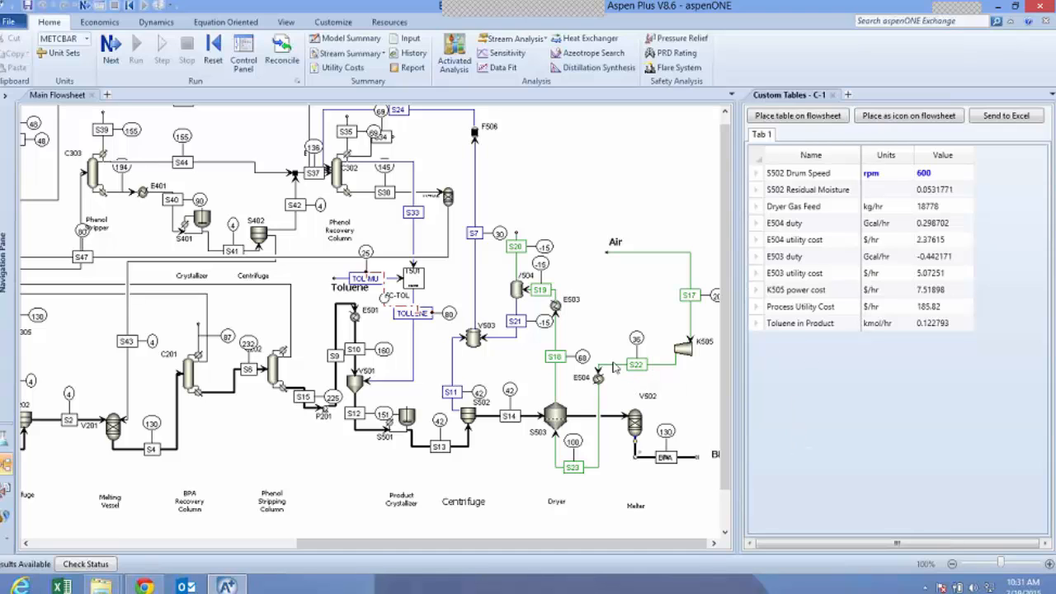
Place custom table C-1 as an icon on the flowsheet between the centrifuge and the dryer
{"action": "left_click", "coordinate": [927, 118]}
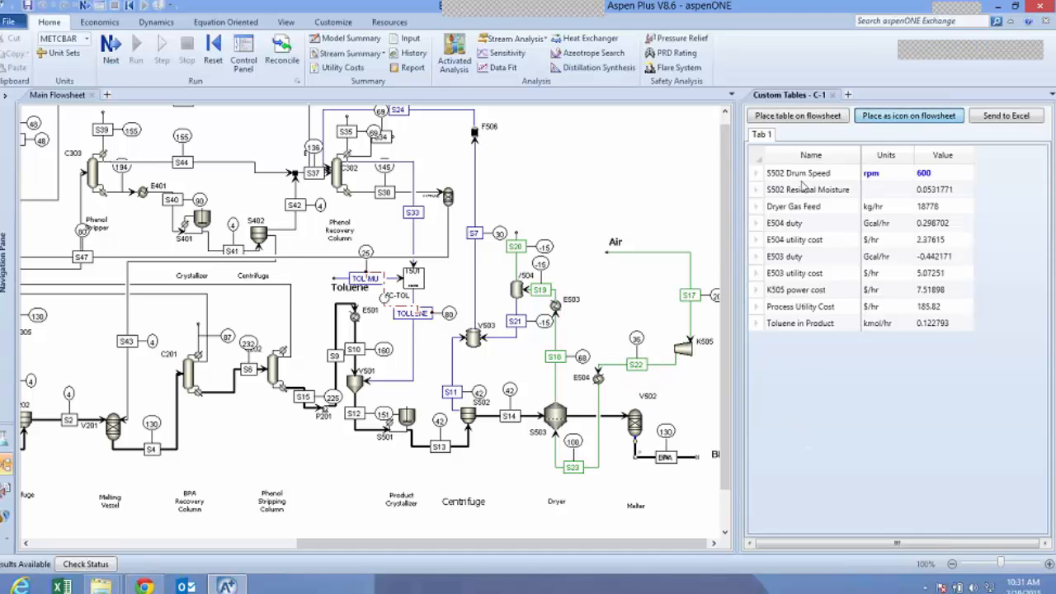
{"action": "left_click", "coordinate": [422, 436]}
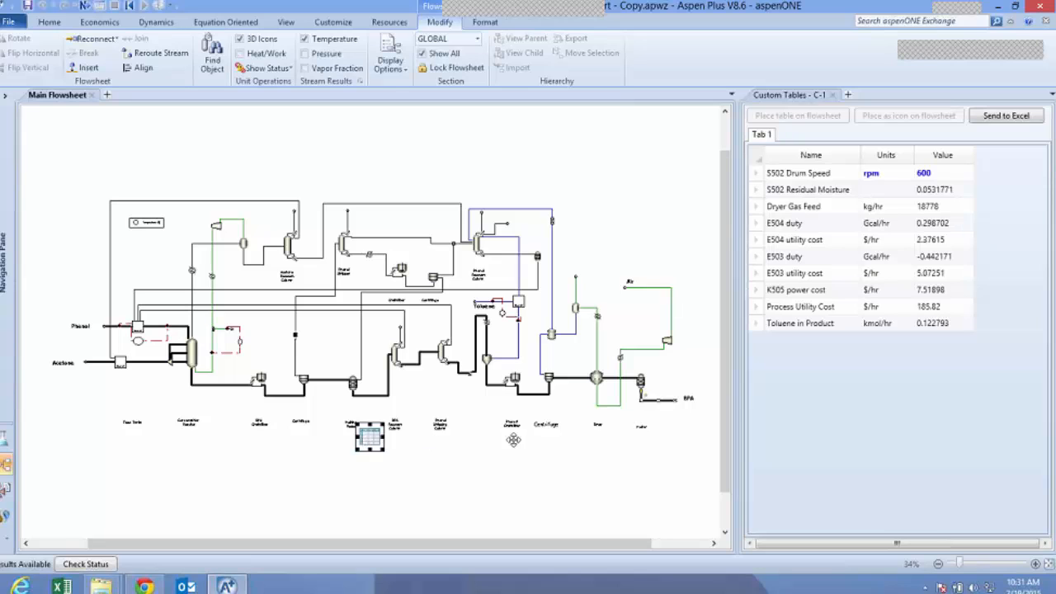
{"action": "left_click", "coordinate": [575, 353]}
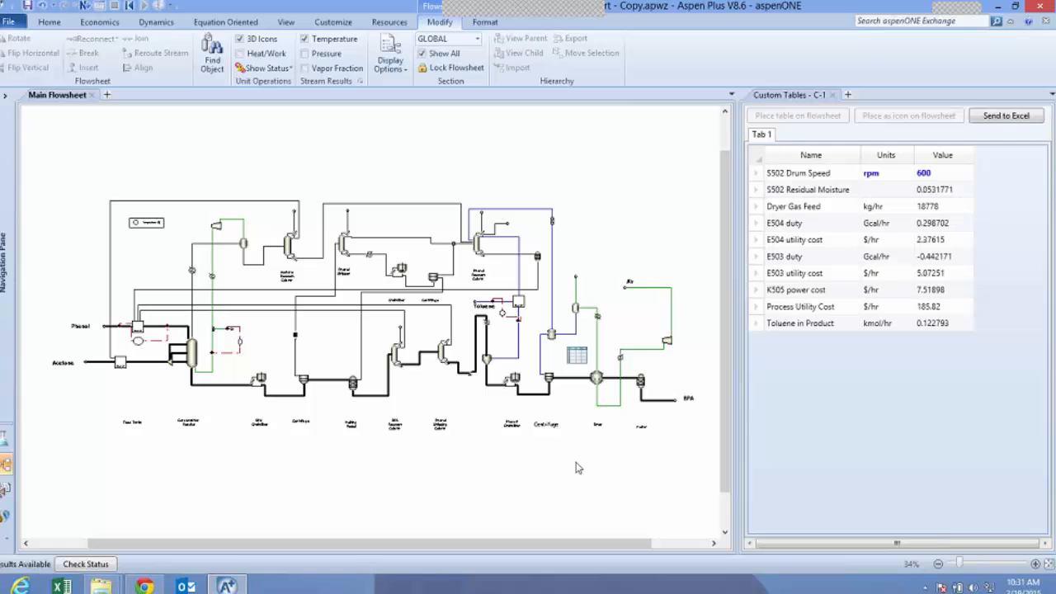
Show the custom table icon beside the dryer as a full table on the flowsheet and switch it back to an icon
{"action": "left_click_drag", "start_coordinate": [677, 447], "coordinate": [507, 290]}
{"action": "scroll", "coordinate": [363, 312], "scroll_direction": "up", "scroll_amount": 10}
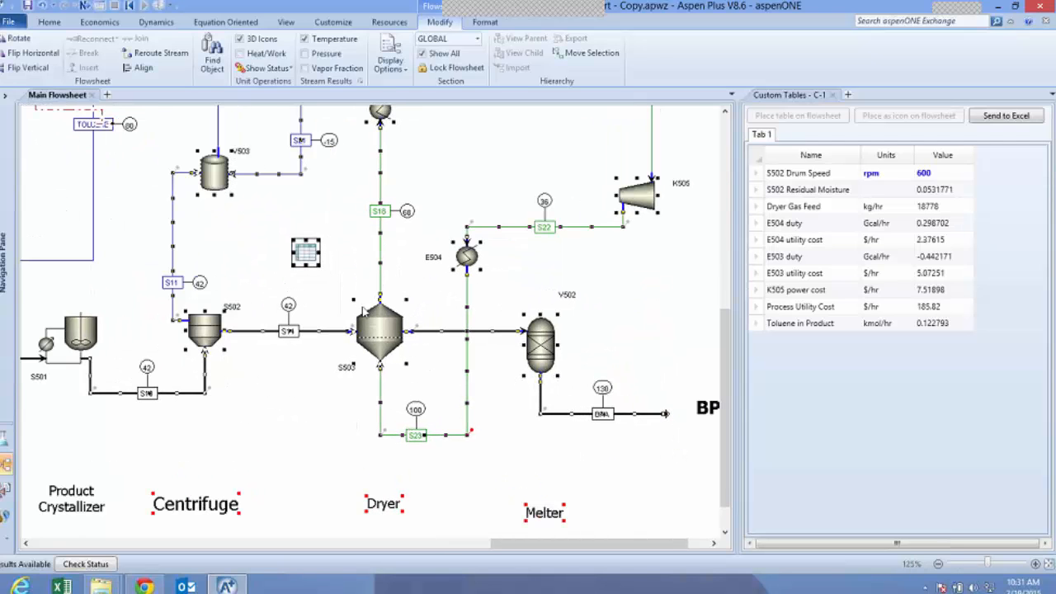
{"action": "left_click", "coordinate": [306, 253]}
{"action": "right_click", "coordinate": [307, 256]}
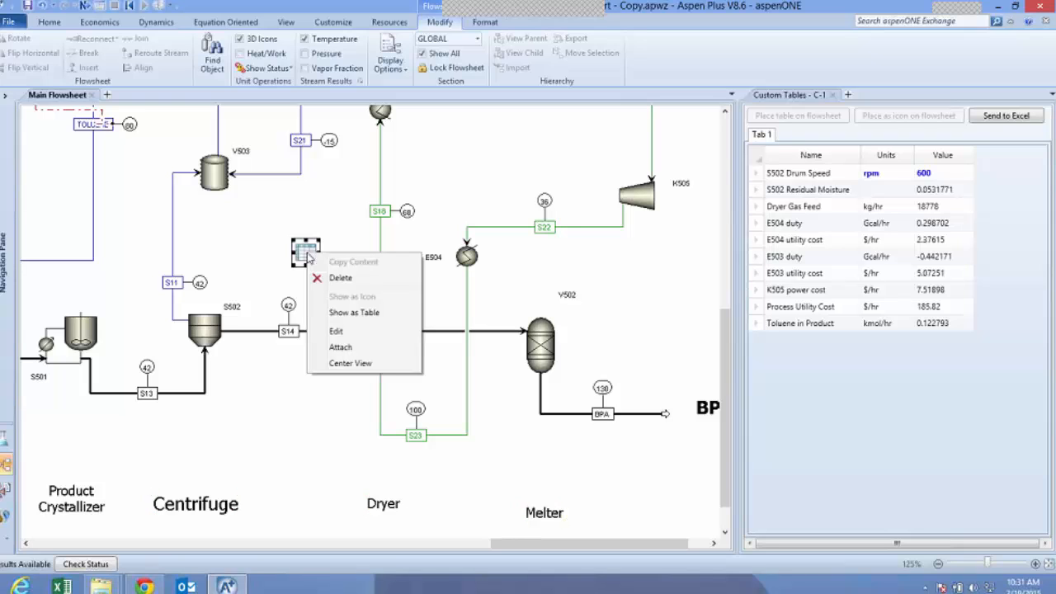
{"action": "left_click", "coordinate": [342, 312]}
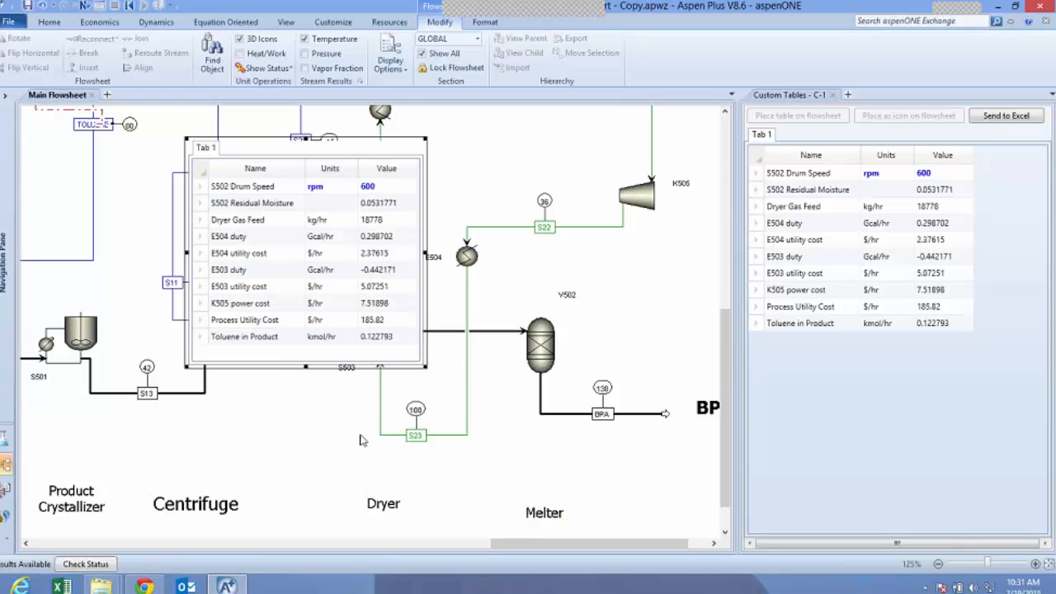
{"action": "right_click", "coordinate": [376, 198]}
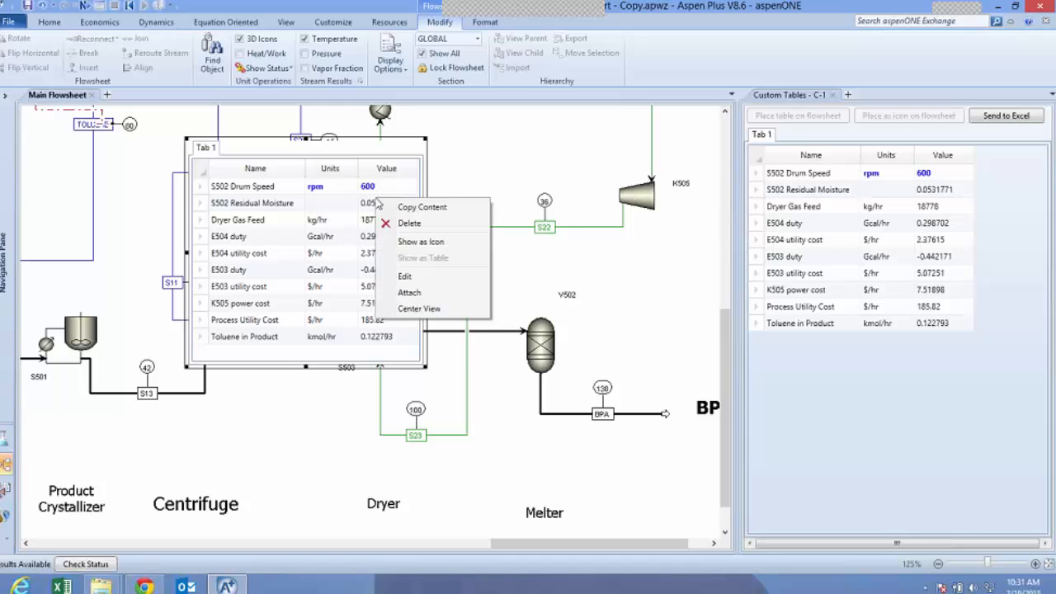
{"action": "left_click", "coordinate": [419, 245]}
{"action": "left_click", "coordinate": [522, 292]}
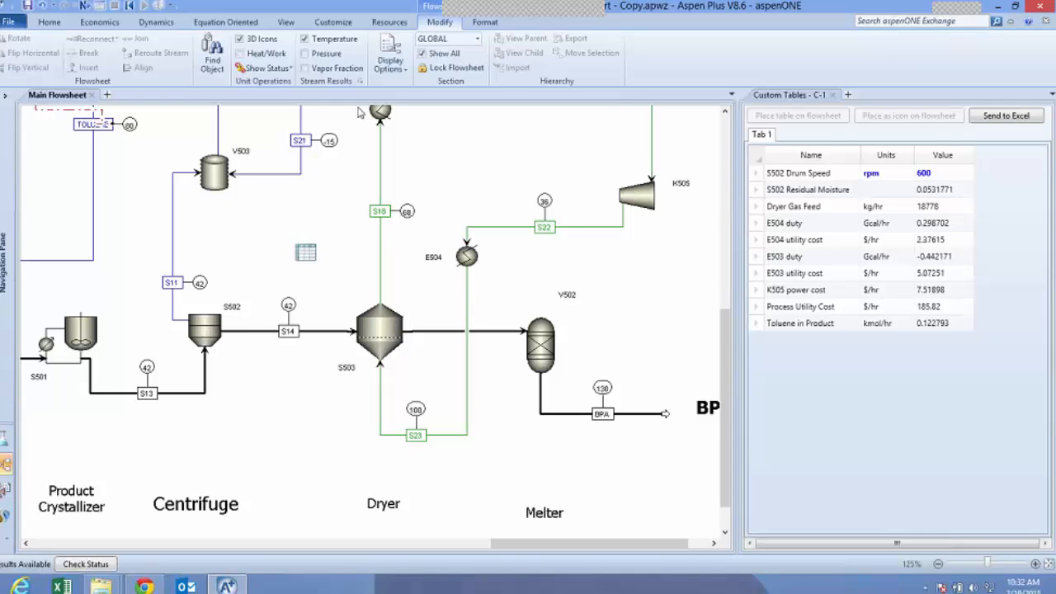
In the flowsheet display options, enable the first user-defined global stream data entry and label it Dew Point
{"action": "left_click", "coordinate": [305, 53]}
{"action": "left_click", "coordinate": [305, 54]}
{"action": "left_click", "coordinate": [360, 86]}
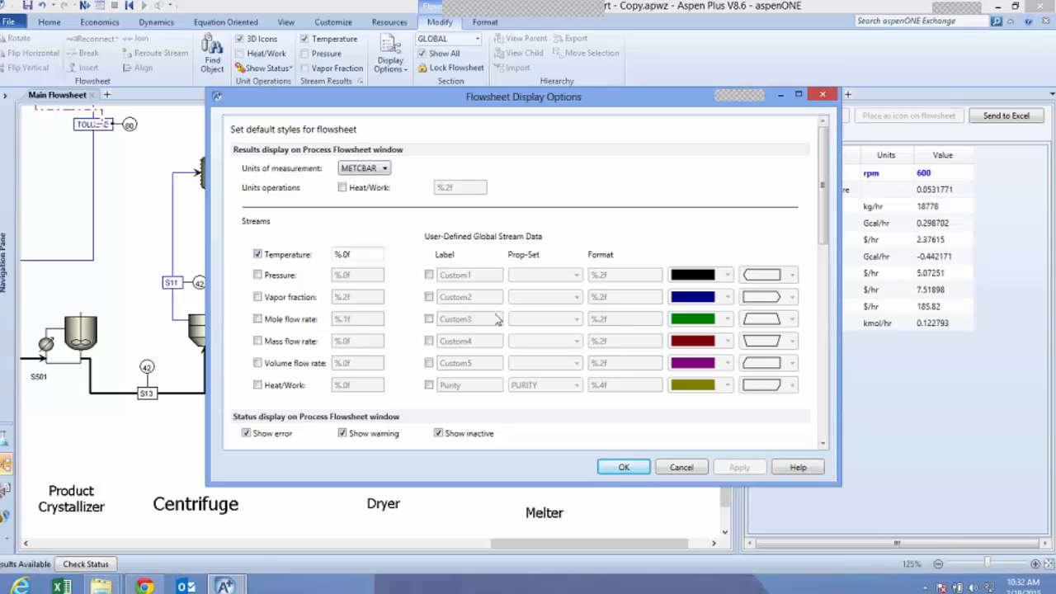
{"action": "left_click", "coordinate": [429, 275]}
{"action": "double_click", "coordinate": [467, 276]}
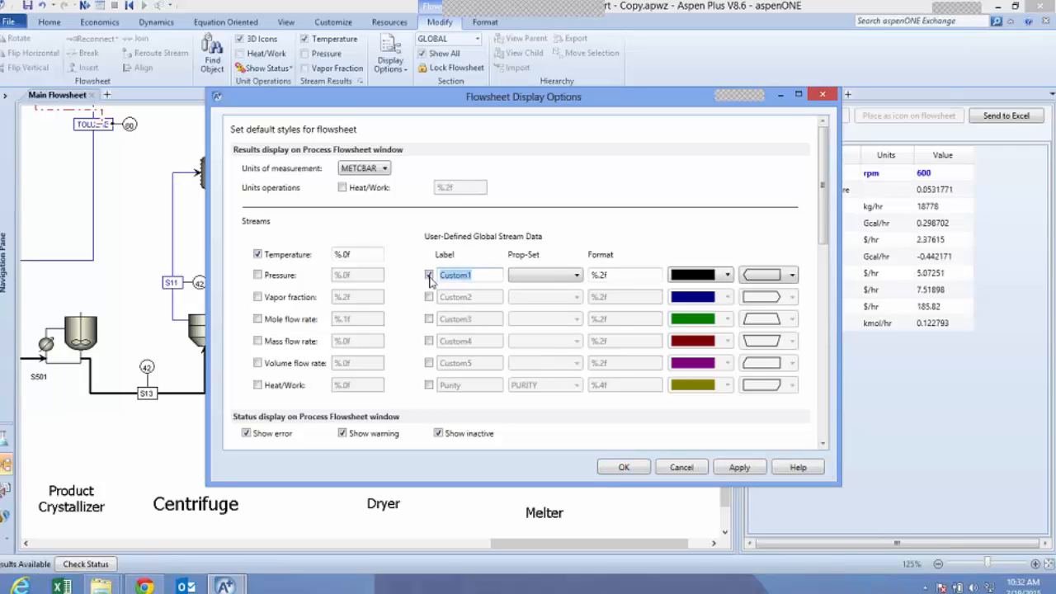
{"action": "type", "text": "Dew Point"}
Assign the Dew Point entry a new property set for dew point temperature (TDEW) and enable the Purity stream display
{"action": "left_click", "coordinate": [576, 277]}
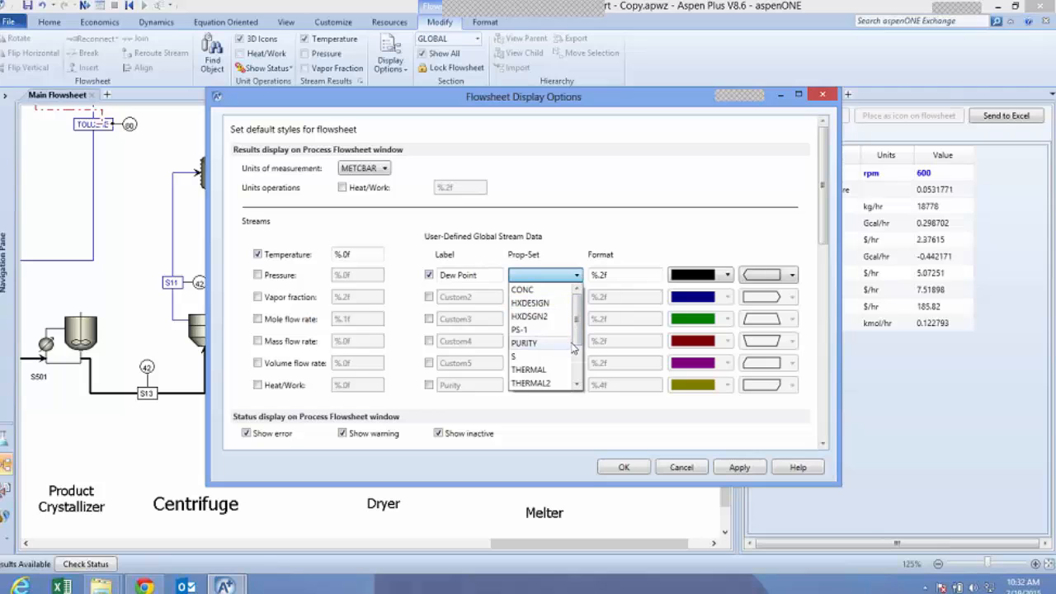
{"action": "scroll", "coordinate": [578, 332], "scroll_direction": "down", "scroll_amount": 2}
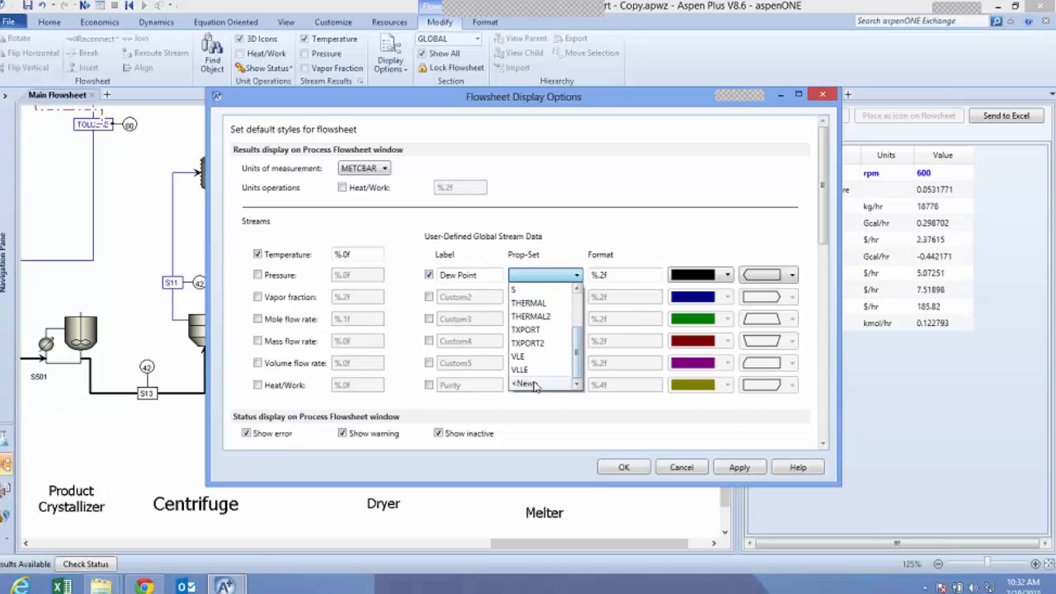
{"action": "left_click", "coordinate": [526, 384]}
{"action": "left_click", "coordinate": [691, 182]}
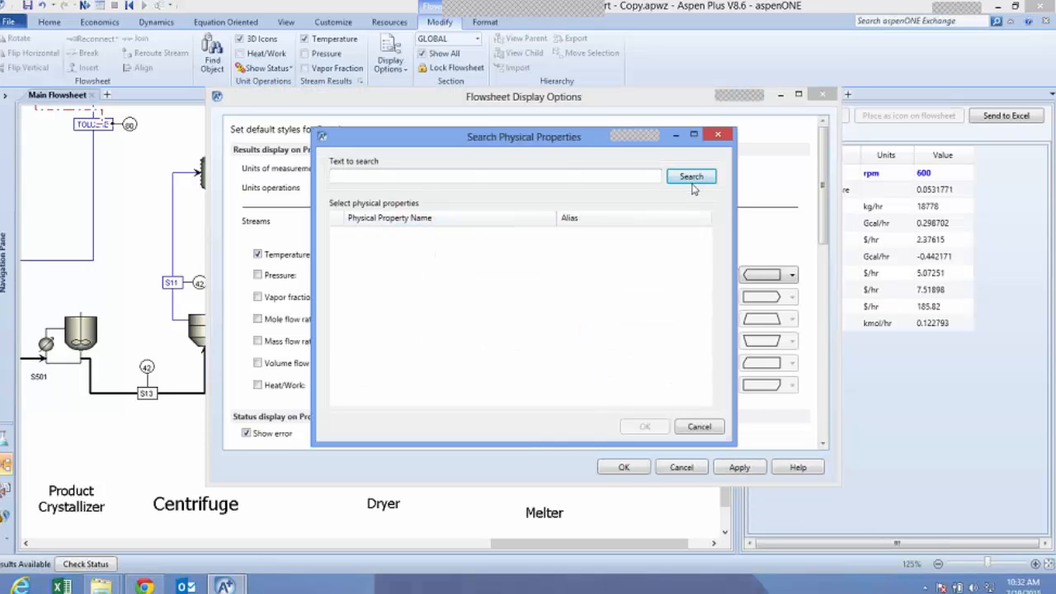
{"action": "left_click", "coordinate": [416, 174]}
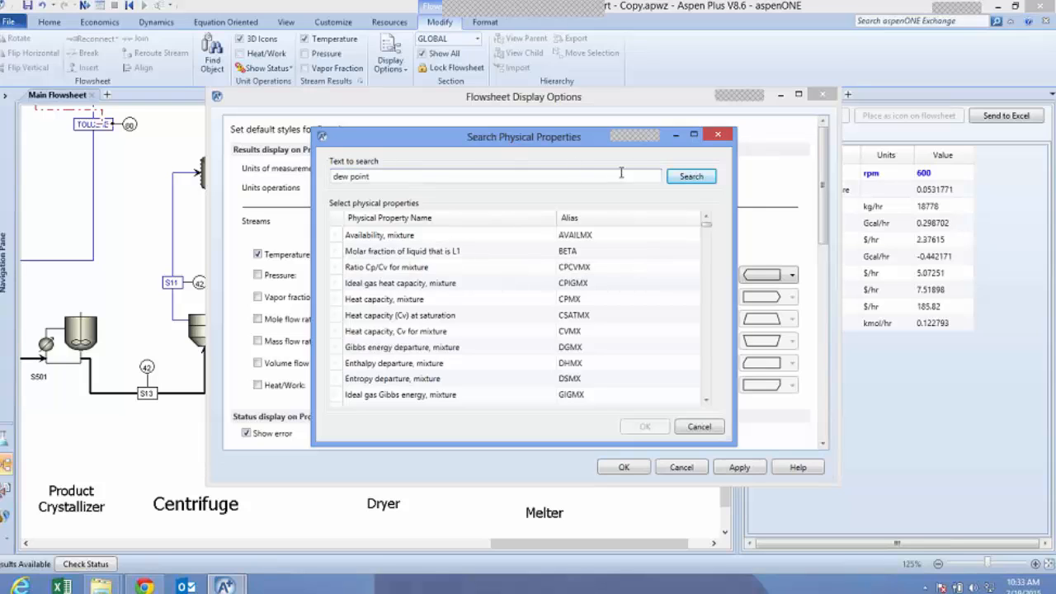
{"action": "left_click", "coordinate": [698, 179]}
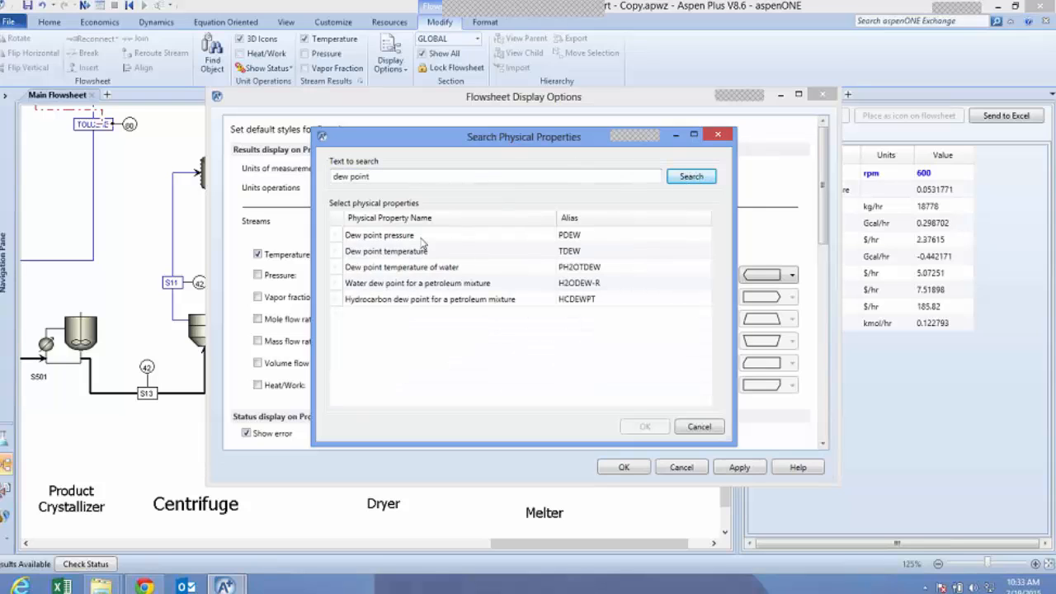
{"action": "left_click", "coordinate": [338, 251]}
{"action": "left_click", "coordinate": [643, 427]}
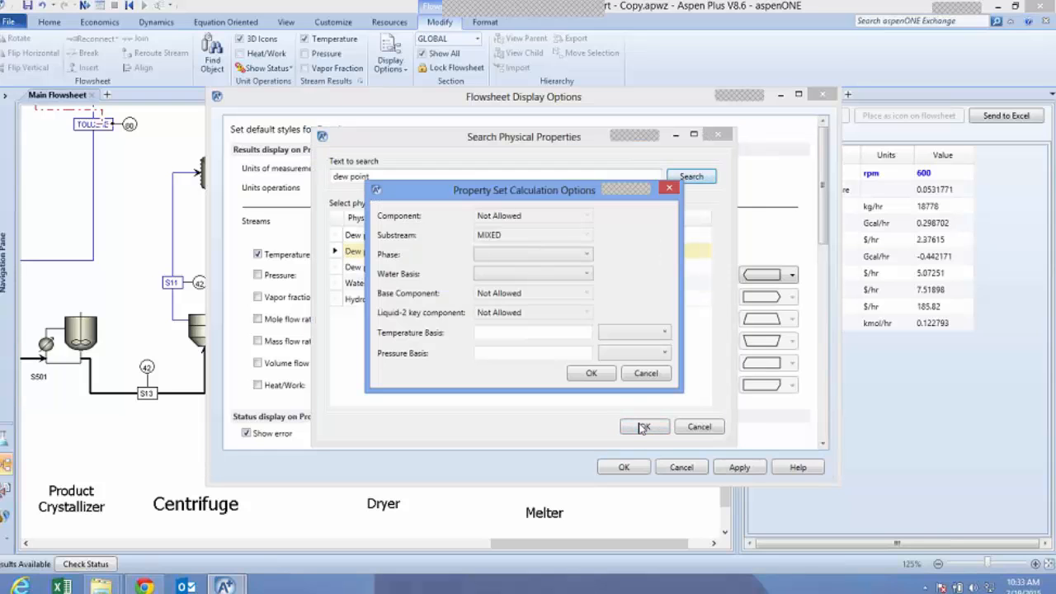
{"action": "left_click", "coordinate": [604, 378]}
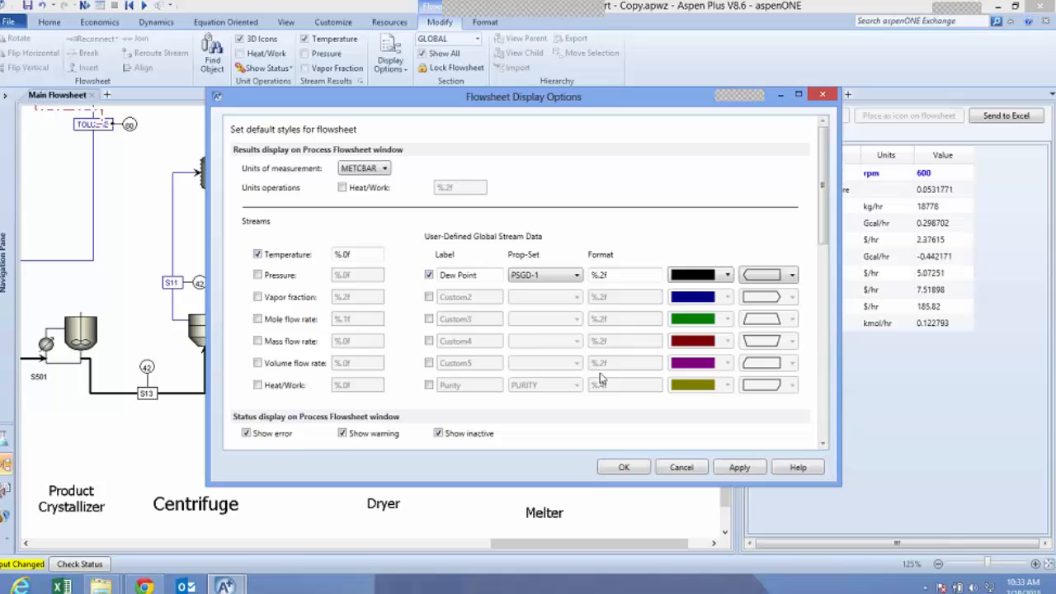
{"action": "left_click", "coordinate": [429, 385]}
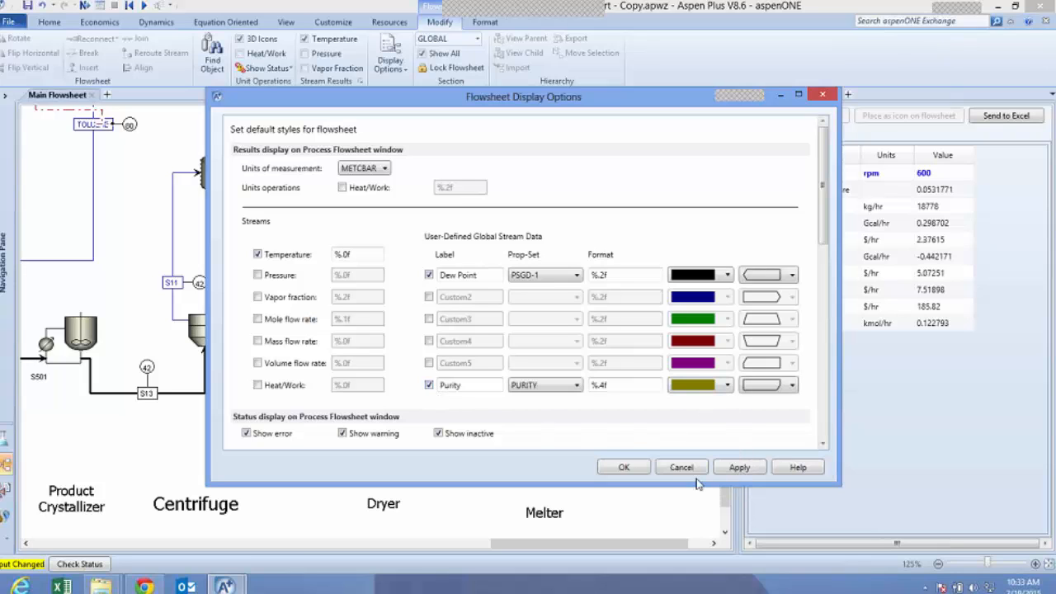
{"action": "left_click", "coordinate": [623, 468]}
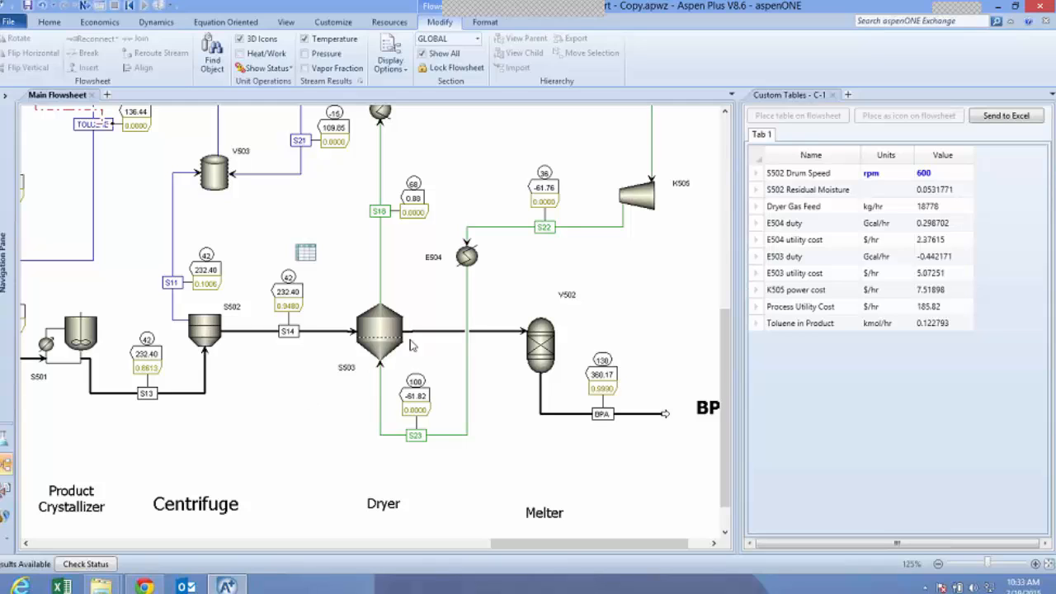
Open the specifications of the S503 dryer and view the available dryer types, keeping Convective dryer
{"action": "left_click", "coordinate": [384, 327]}
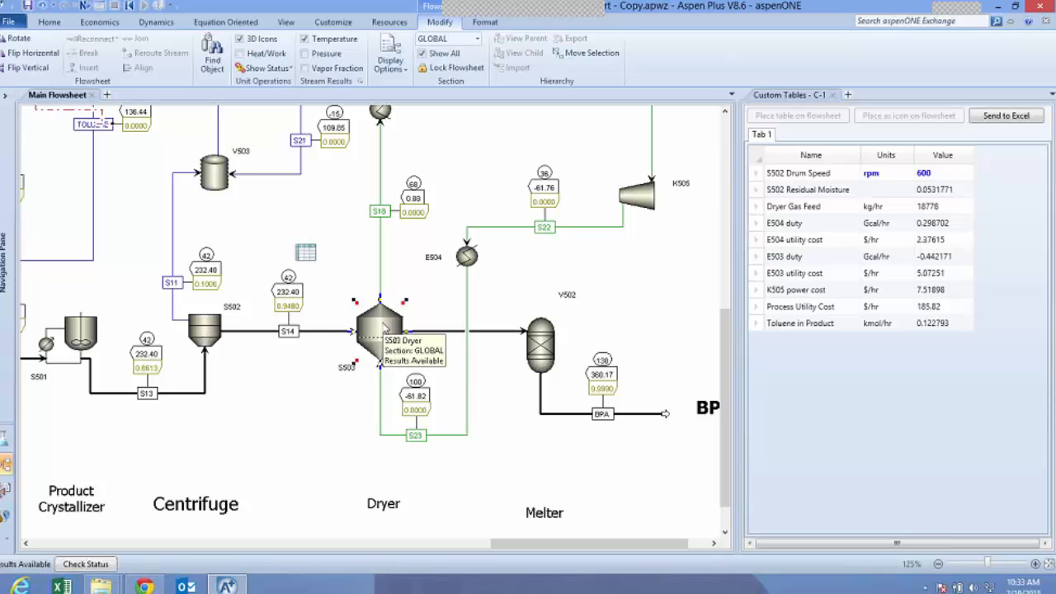
{"action": "double_click", "coordinate": [380, 317]}
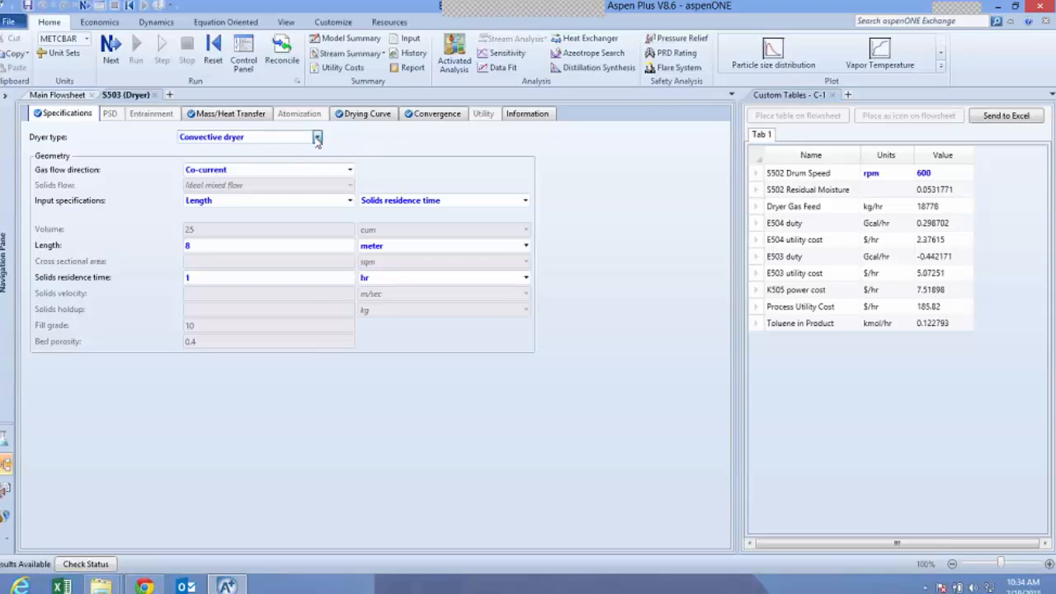
{"action": "left_click", "coordinate": [317, 138]}
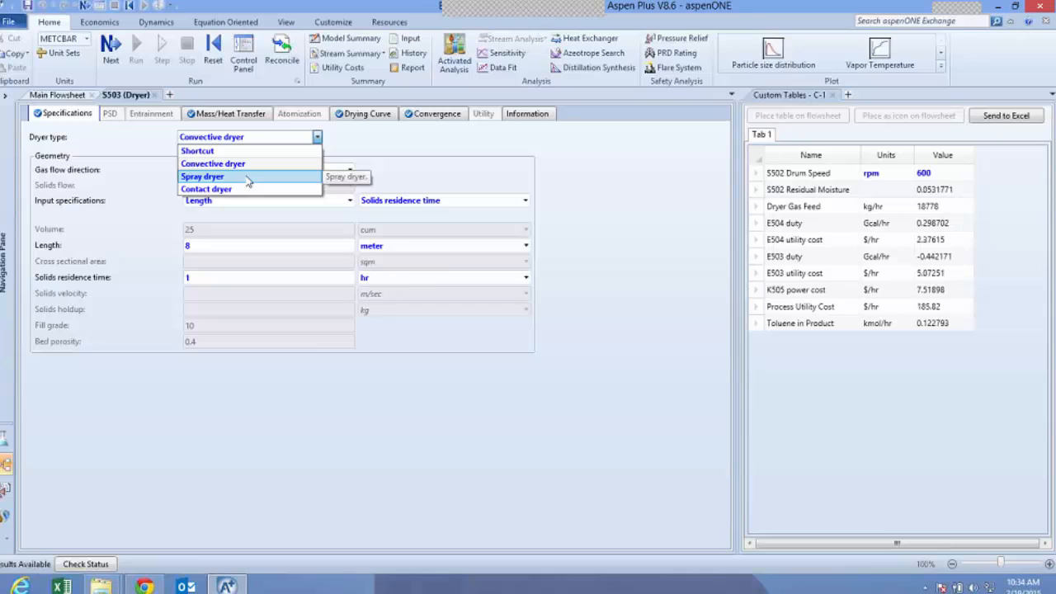
{"action": "left_click", "coordinate": [373, 155]}
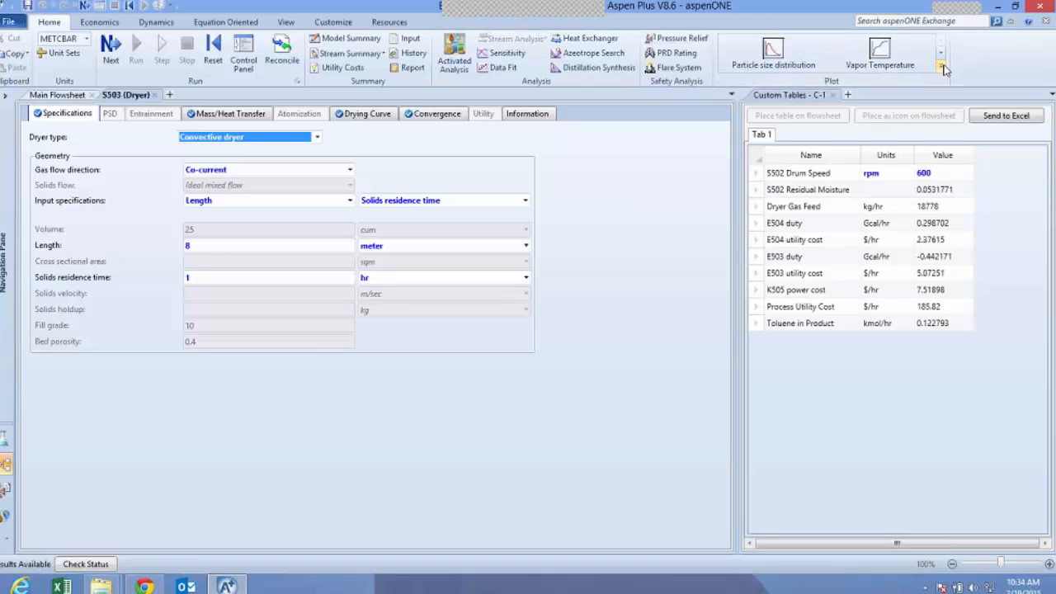
Plot the S503 dryer's particle size distribution, view it as mass fraction and mass density distribution, and close the plot
{"action": "left_click", "coordinate": [774, 59]}
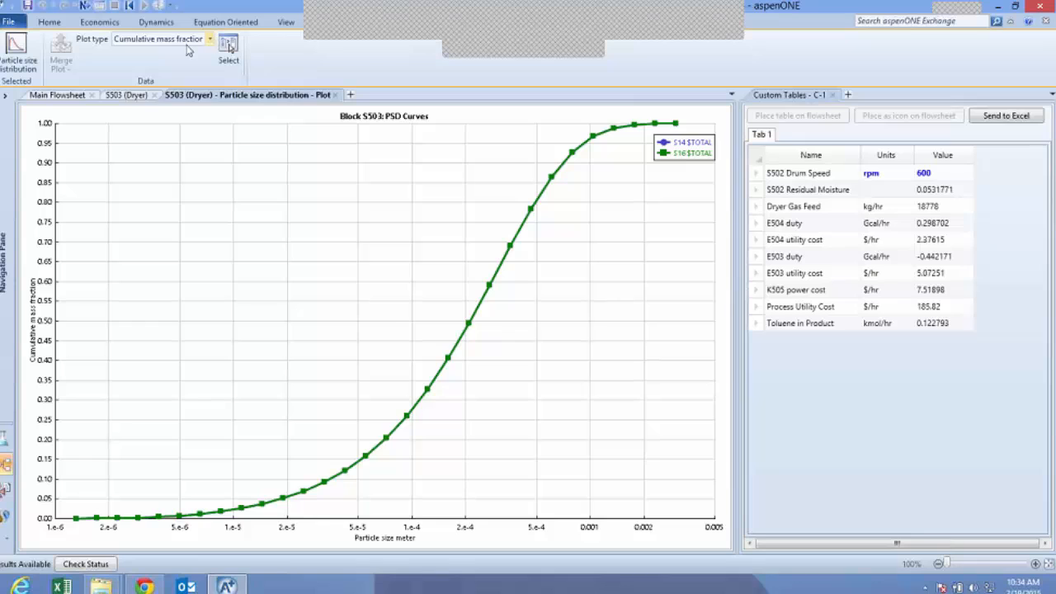
{"action": "left_click", "coordinate": [213, 40]}
{"action": "left_click", "coordinate": [173, 54]}
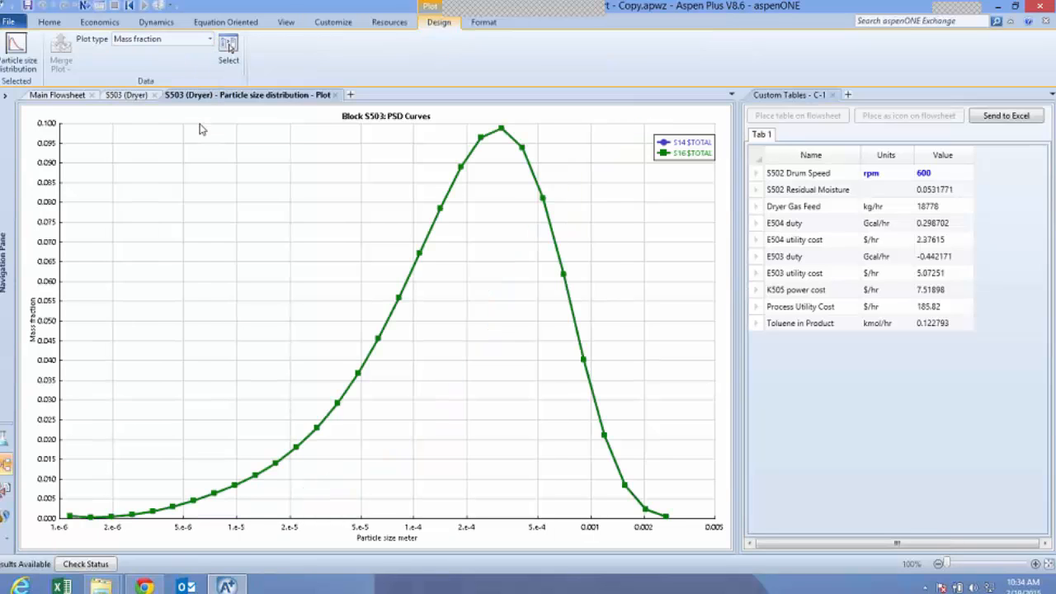
{"action": "left_click", "coordinate": [212, 40]}
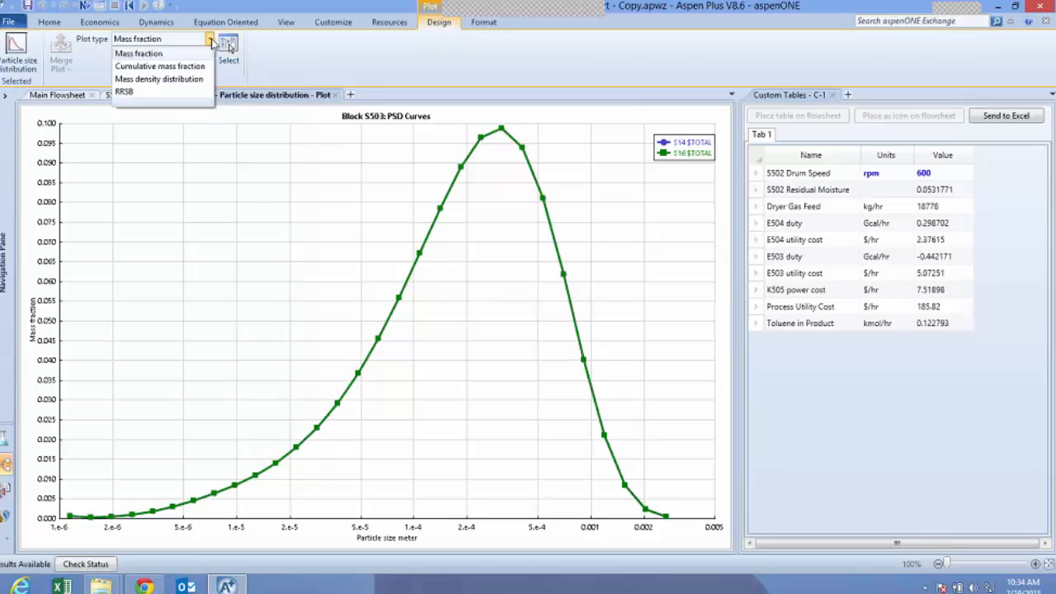
{"action": "left_click", "coordinate": [165, 79]}
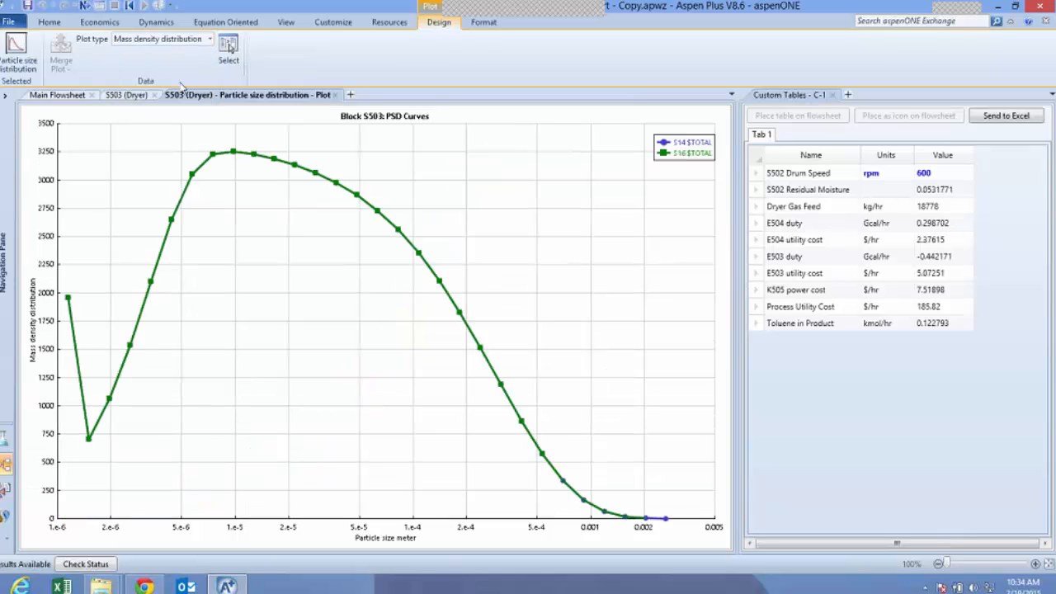
{"action": "left_click", "coordinate": [335, 95]}
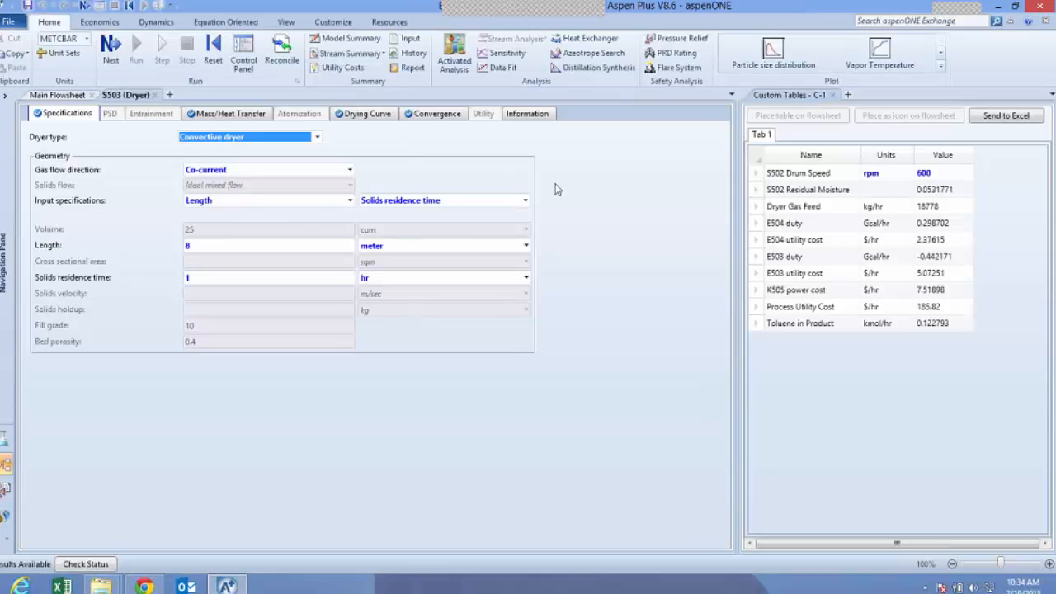
Browse the plot types available for the S503 dryer and open the length profiles in its results
{"action": "left_click", "coordinate": [941, 66]}
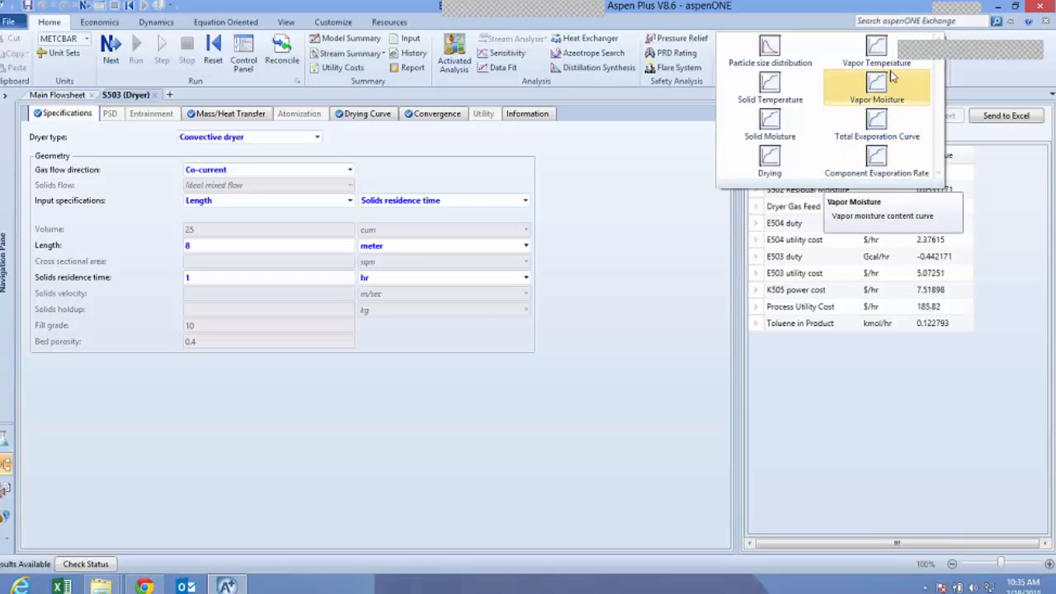
{"action": "left_click", "coordinate": [679, 165]}
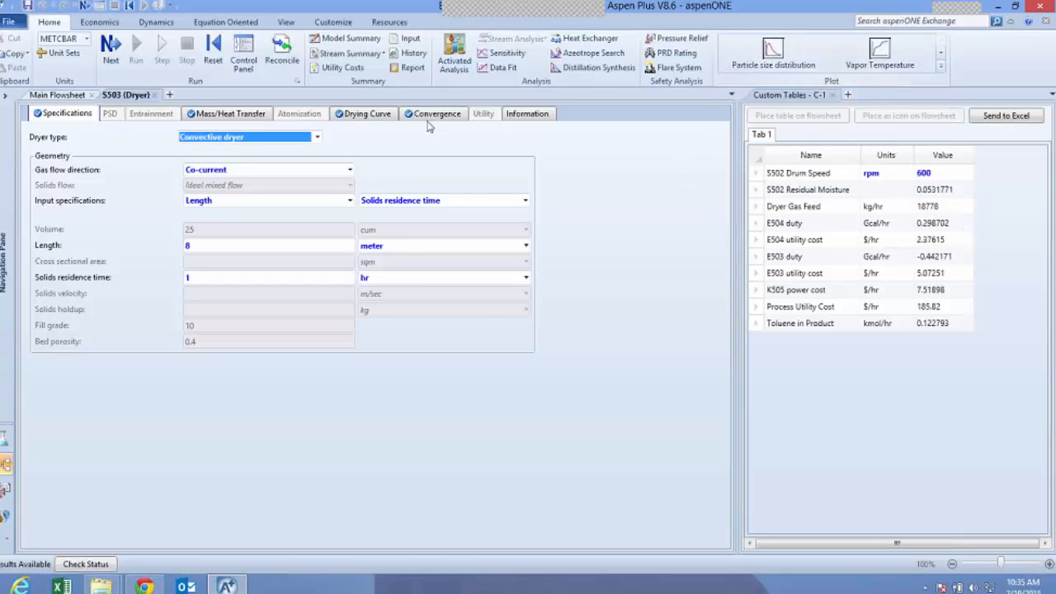
{"action": "left_click", "coordinate": [5, 96]}
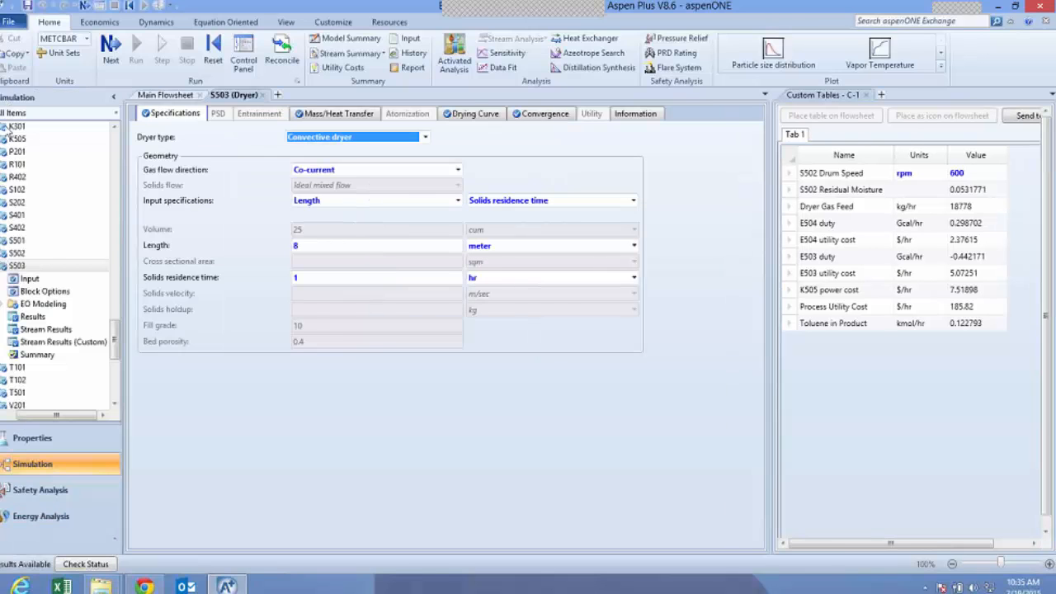
{"action": "left_click", "coordinate": [33, 317]}
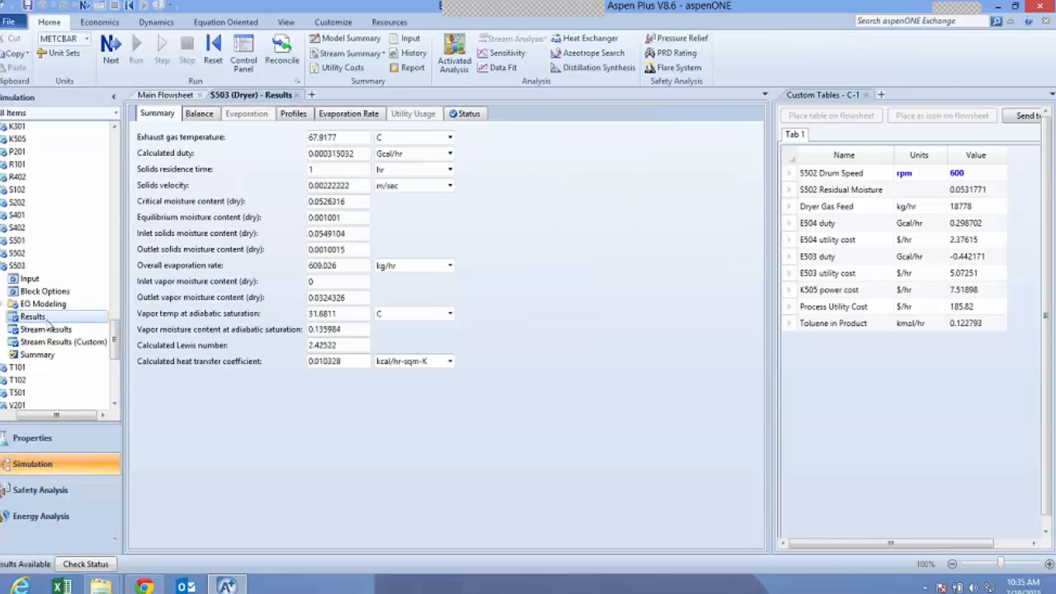
{"action": "left_click", "coordinate": [298, 115]}
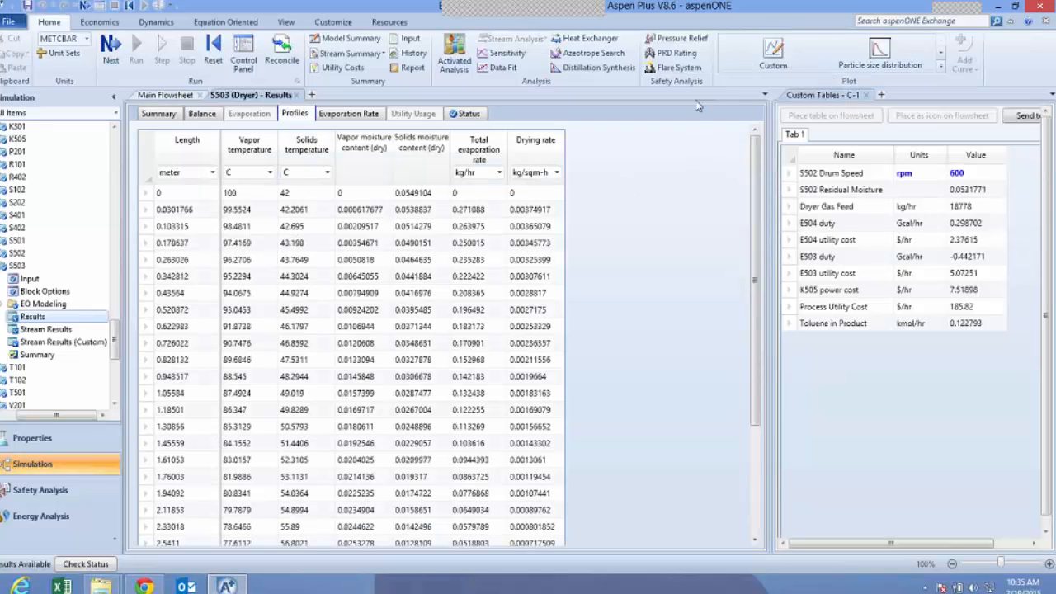
Plot the dryer's vapor temperature, solids temperature and total evaporation rate against length, then close the plot and the S503 results
{"action": "left_click", "coordinate": [782, 56]}
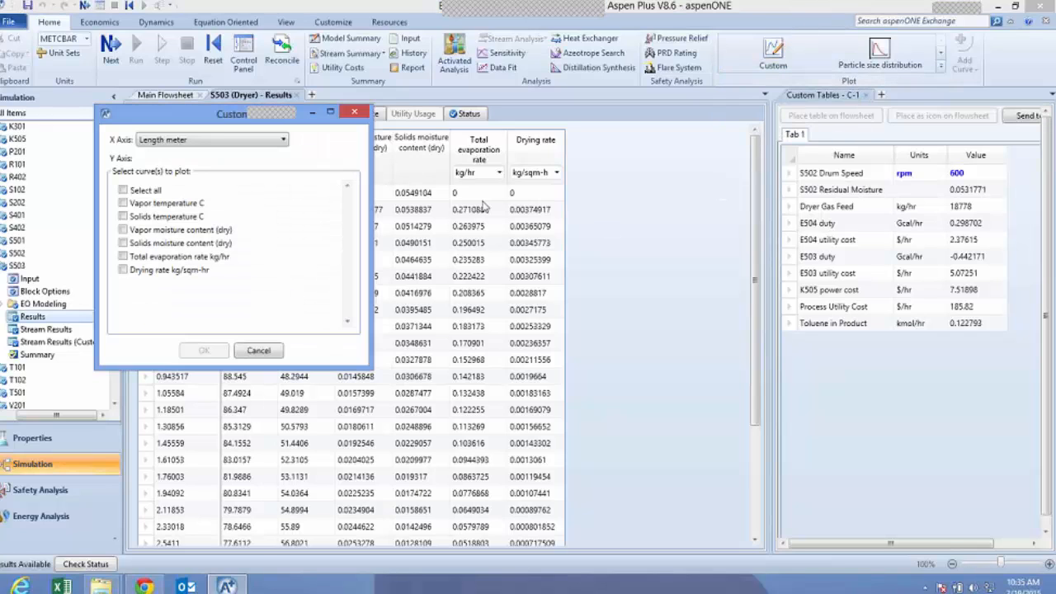
{"action": "left_click", "coordinate": [123, 203]}
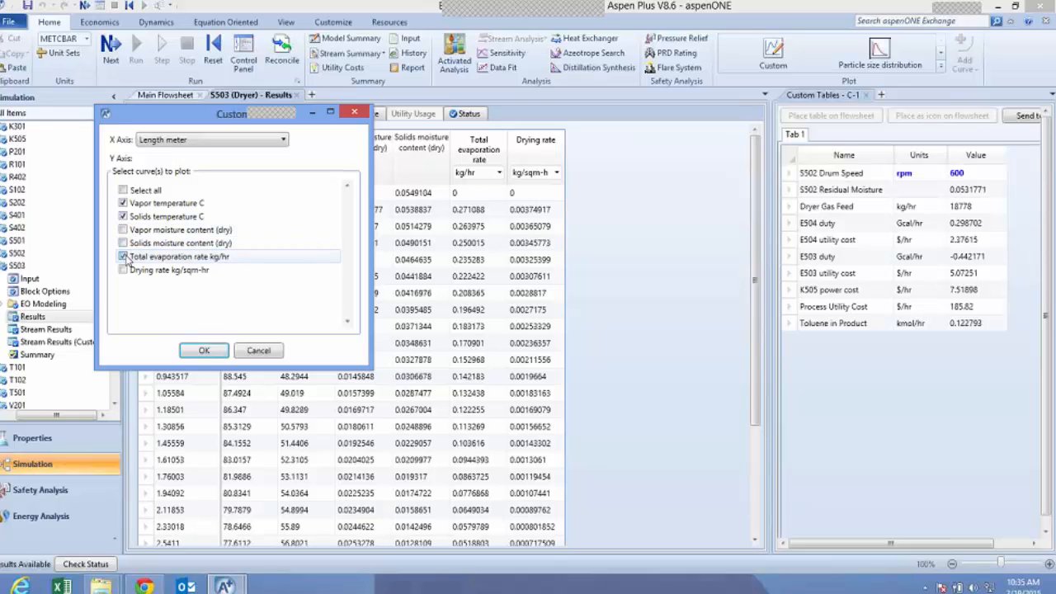
{"action": "left_click", "coordinate": [206, 351]}
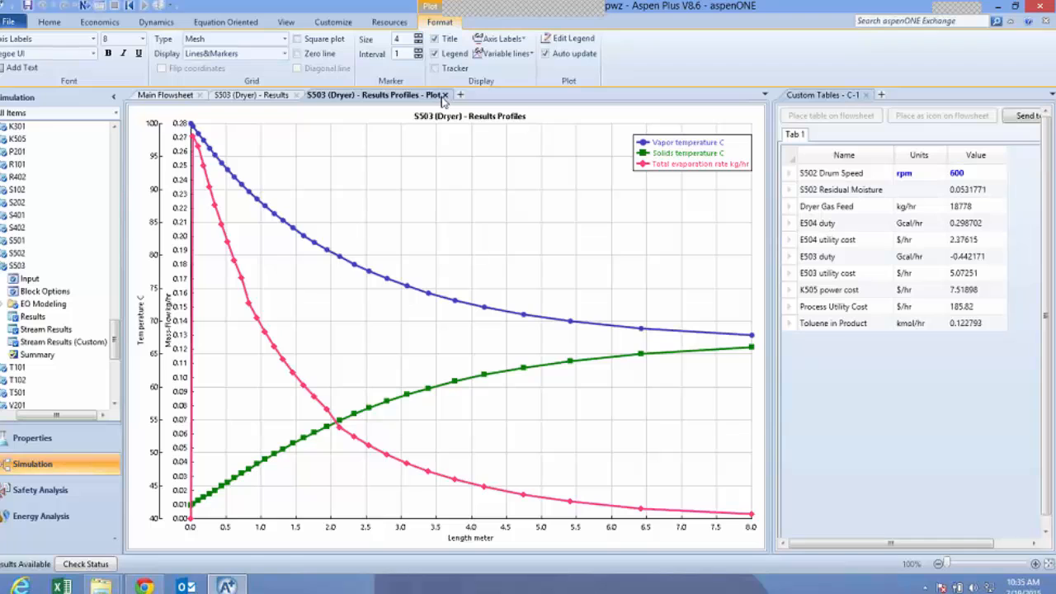
{"action": "left_click", "coordinate": [445, 95]}
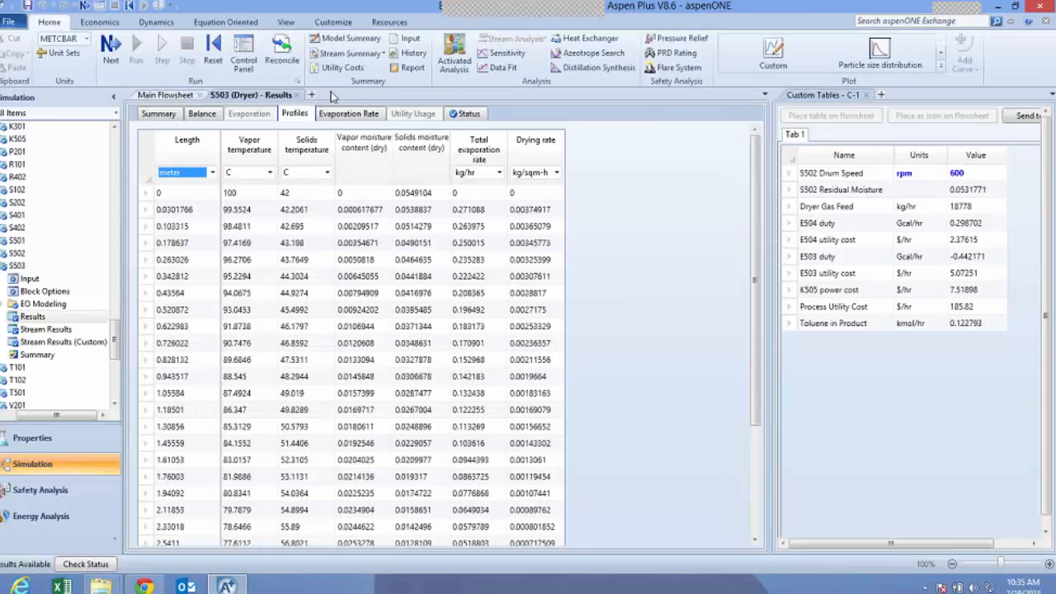
{"action": "left_click", "coordinate": [297, 95]}
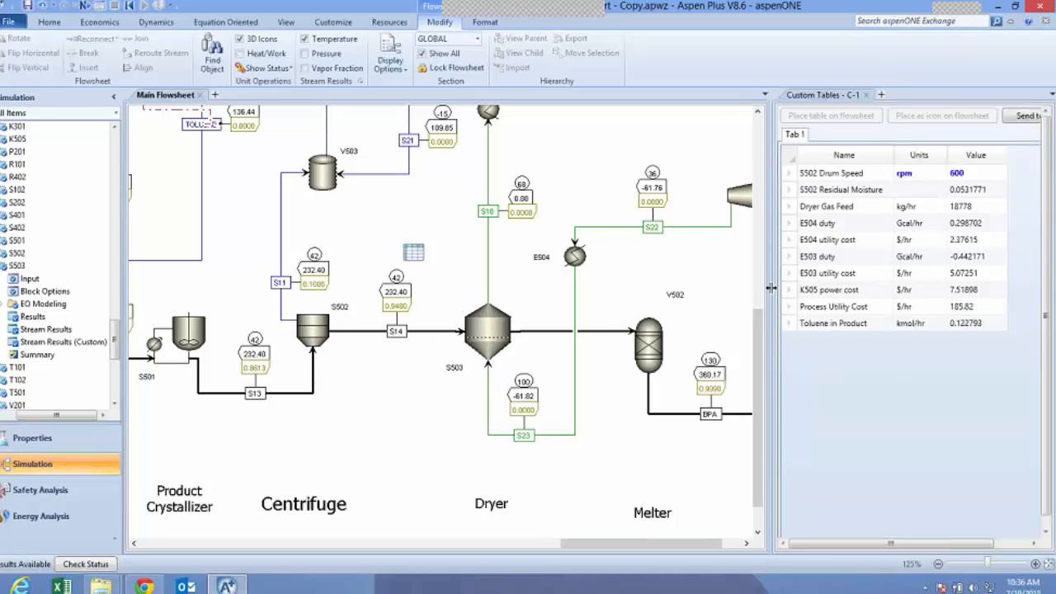
Export the custom table Tab 1 with its variable link information to an Excel workbook named my worksheet and open the file
{"action": "left_click_drag", "start_coordinate": [771, 286], "coordinate": [702, 282]}
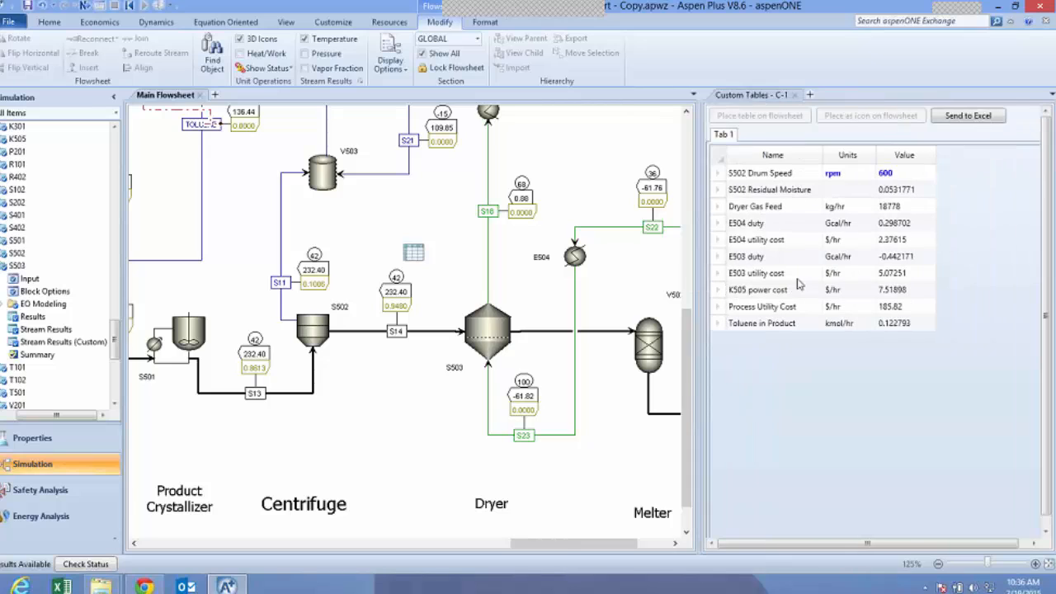
{"action": "left_click", "coordinate": [960, 118]}
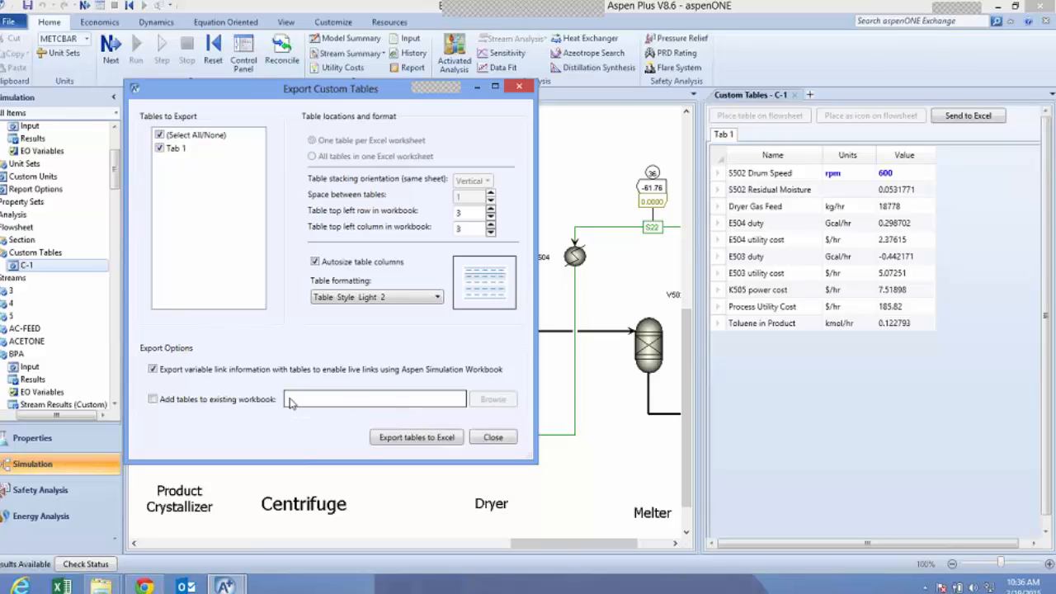
{"action": "left_click", "coordinate": [426, 443]}
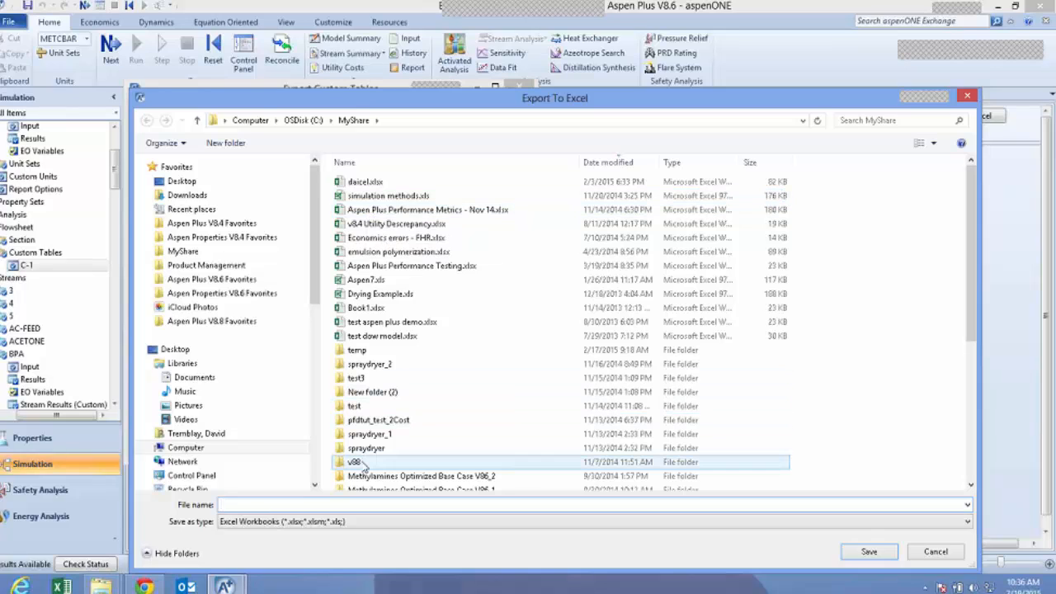
{"action": "type", "text": "my wor"}
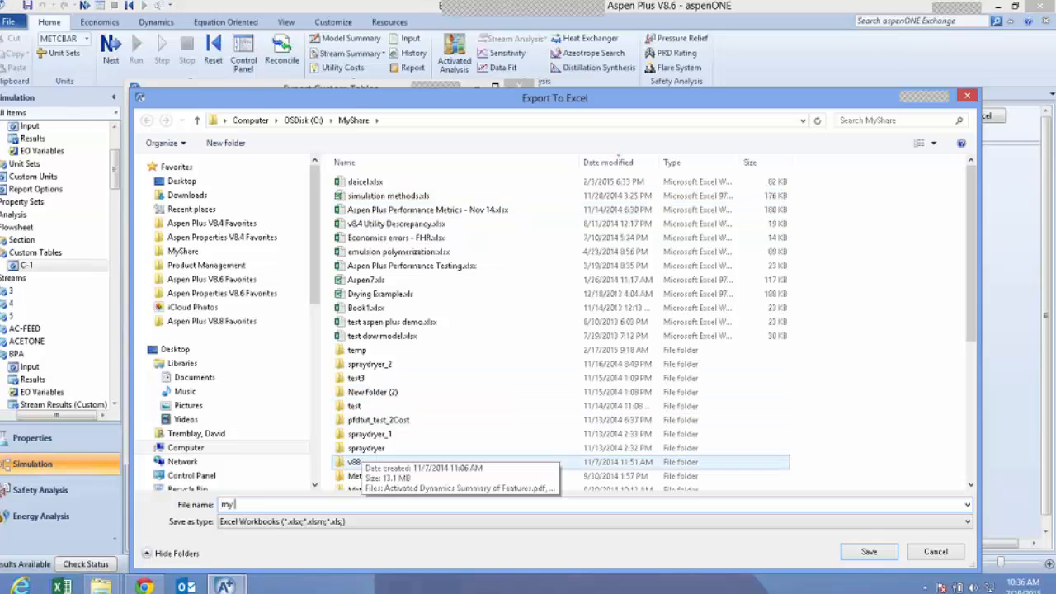
{"action": "type", "text": "ksheet"}
{"action": "key", "text": "Return"}
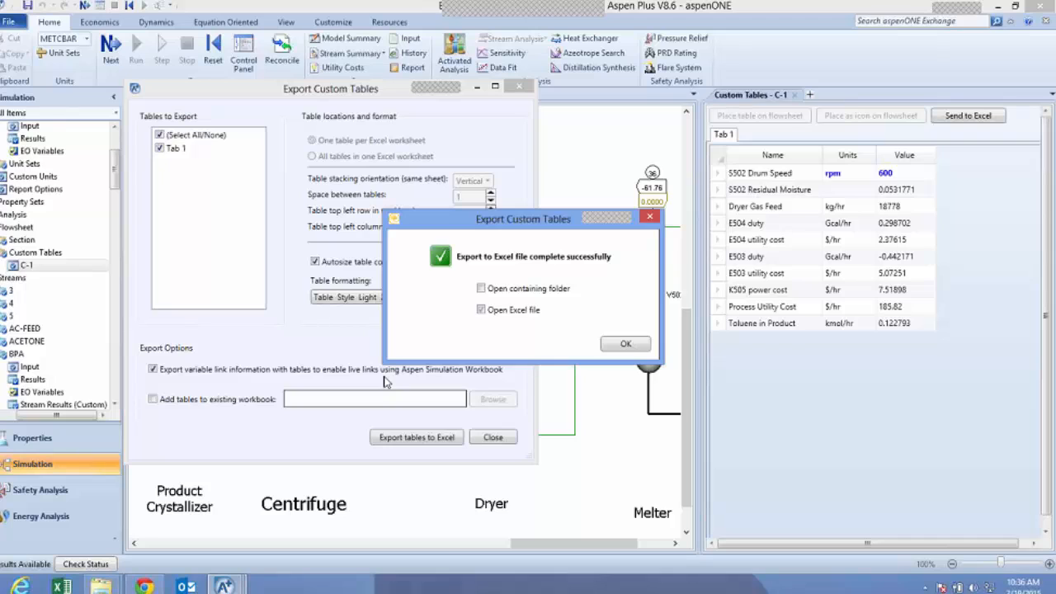
{"action": "left_click", "coordinate": [629, 346]}
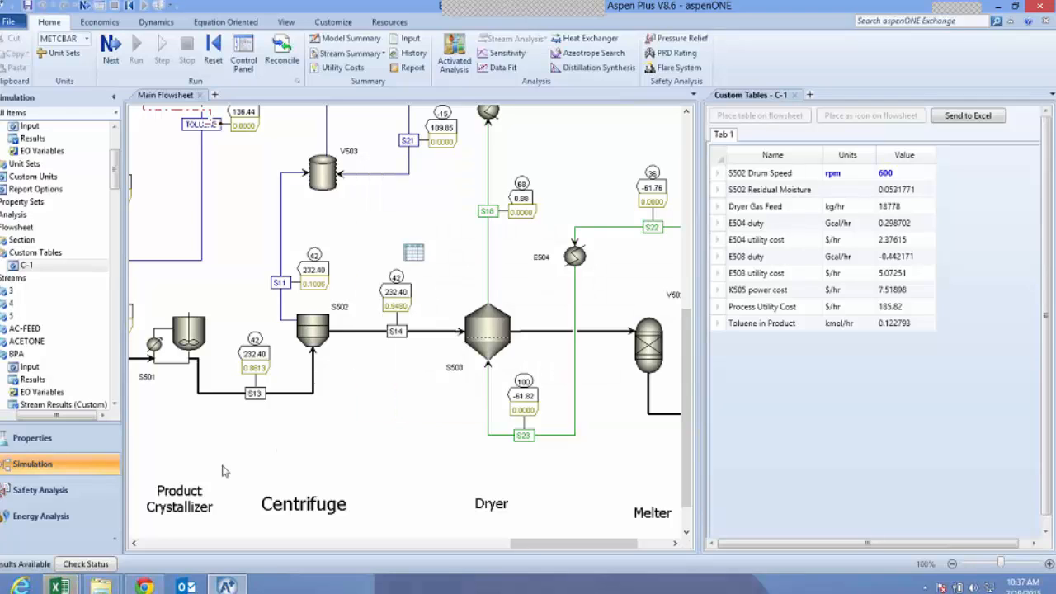
Switch to Excel, create the automatic Aspen Simulation Workbook links in the exported table and attach them to the running case
{"action": "mouse_move", "coordinate": [59, 586]}
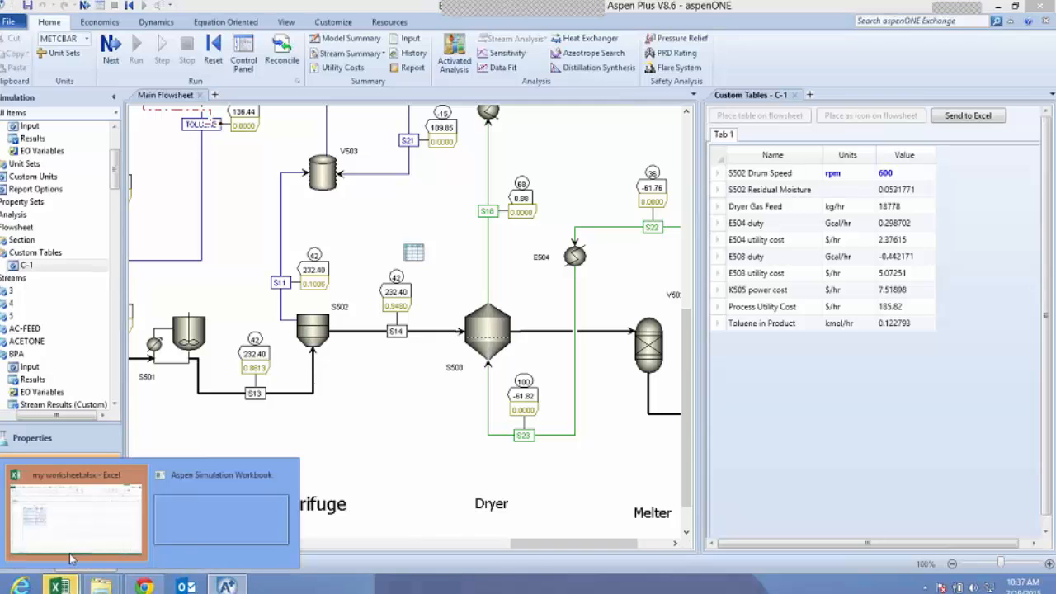
{"action": "left_click", "coordinate": [198, 532]}
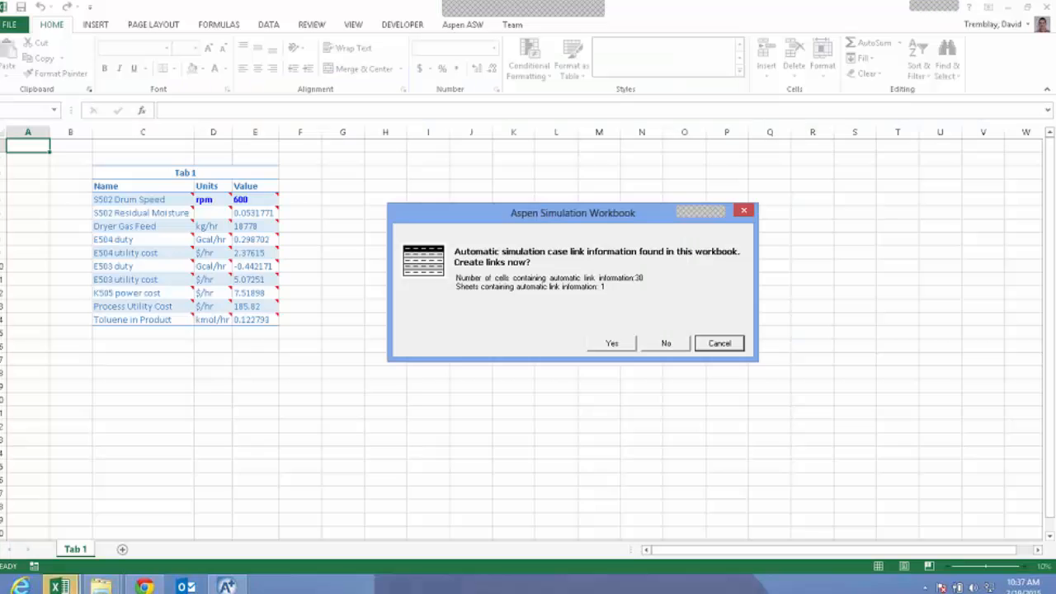
{"action": "left_click", "coordinate": [619, 344]}
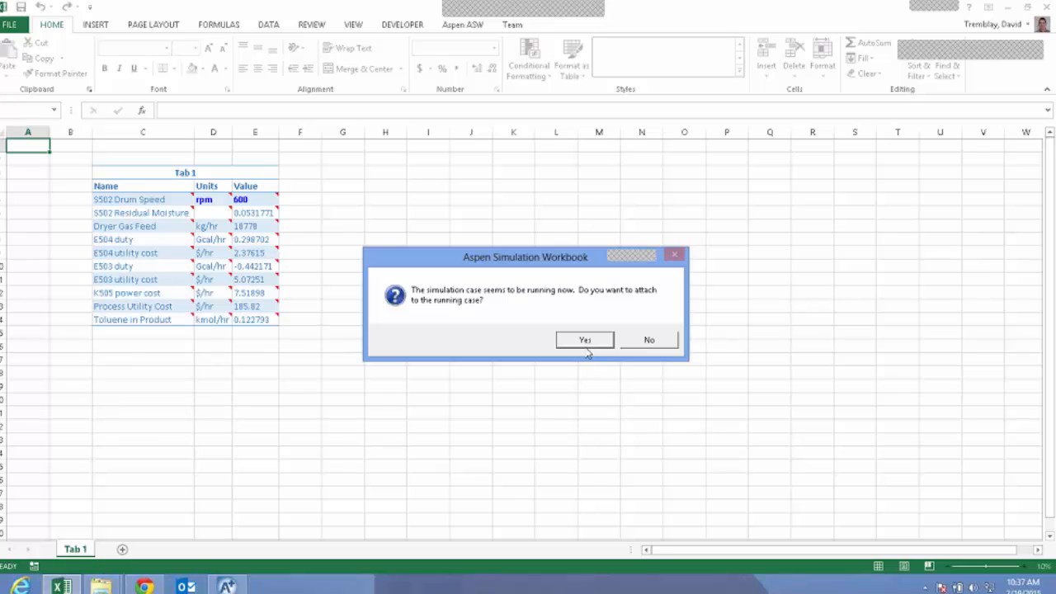
{"action": "left_click", "coordinate": [586, 343]}
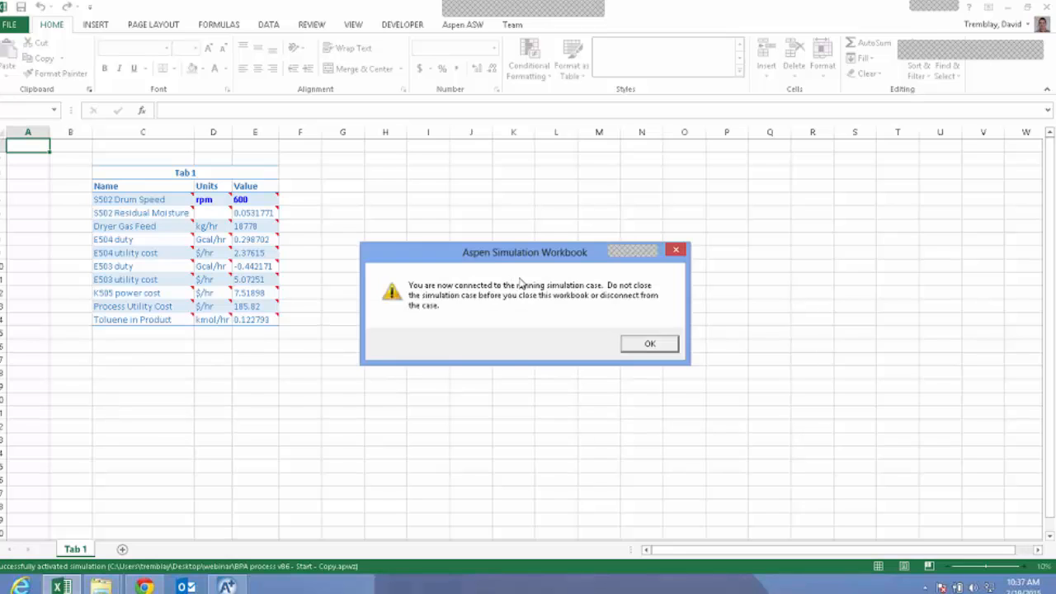
{"action": "left_click", "coordinate": [650, 345]}
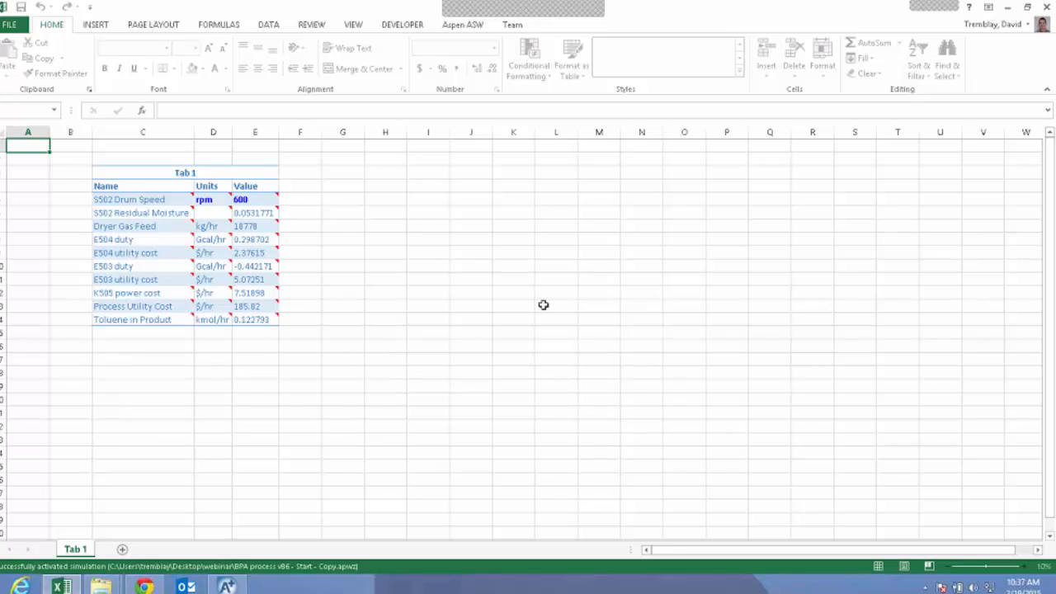
{"action": "left_click", "coordinate": [665, 344]}
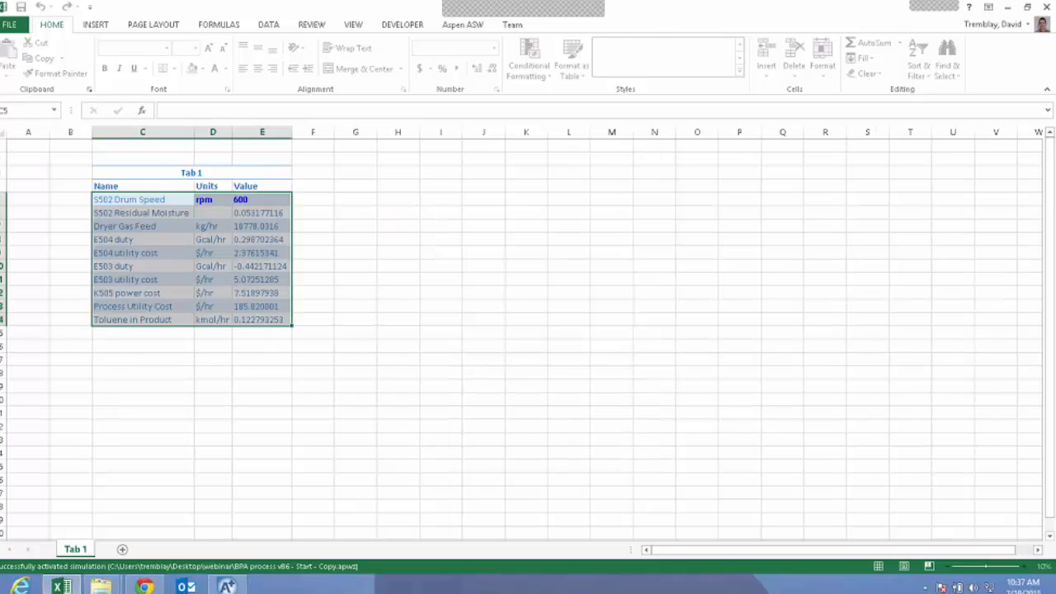
{"action": "left_click", "coordinate": [431, 262]}
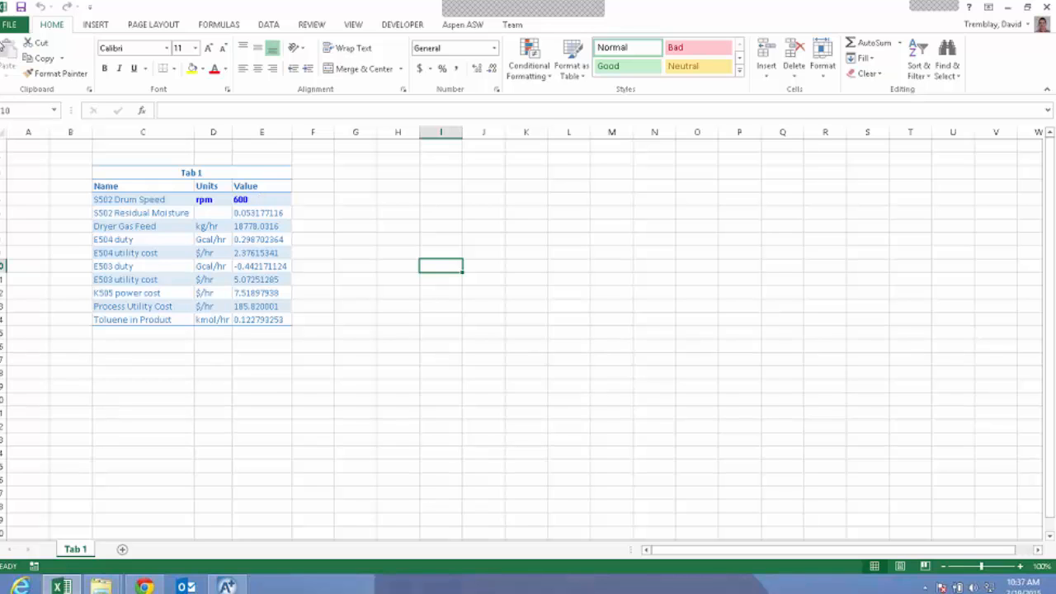
Disable ASW and close the exported workbook, then exit Excel to return to Aspen Plus
{"action": "left_click", "coordinate": [10, 24]}
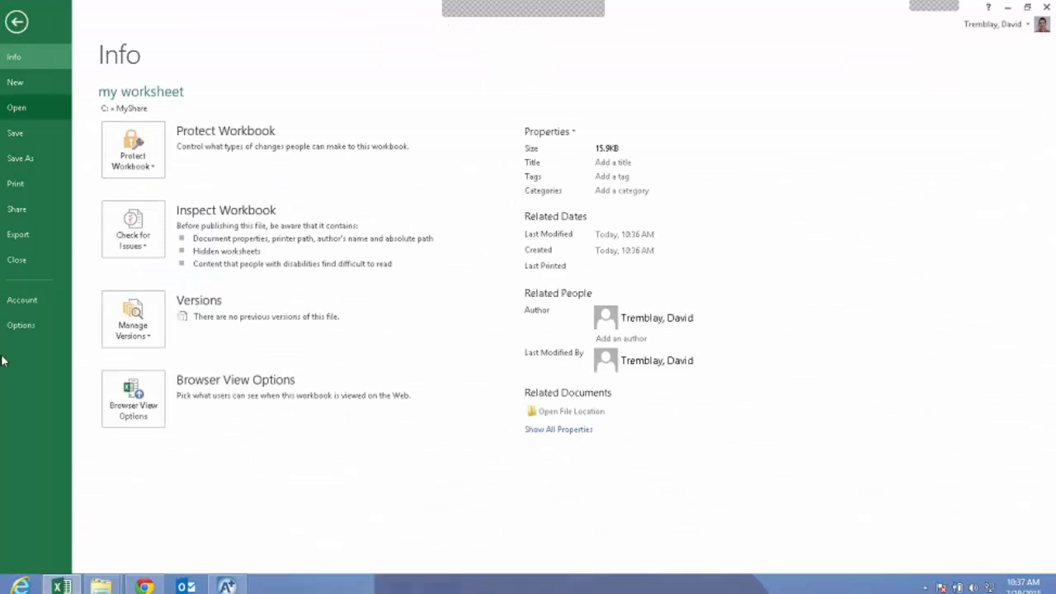
{"action": "left_click", "coordinate": [30, 258]}
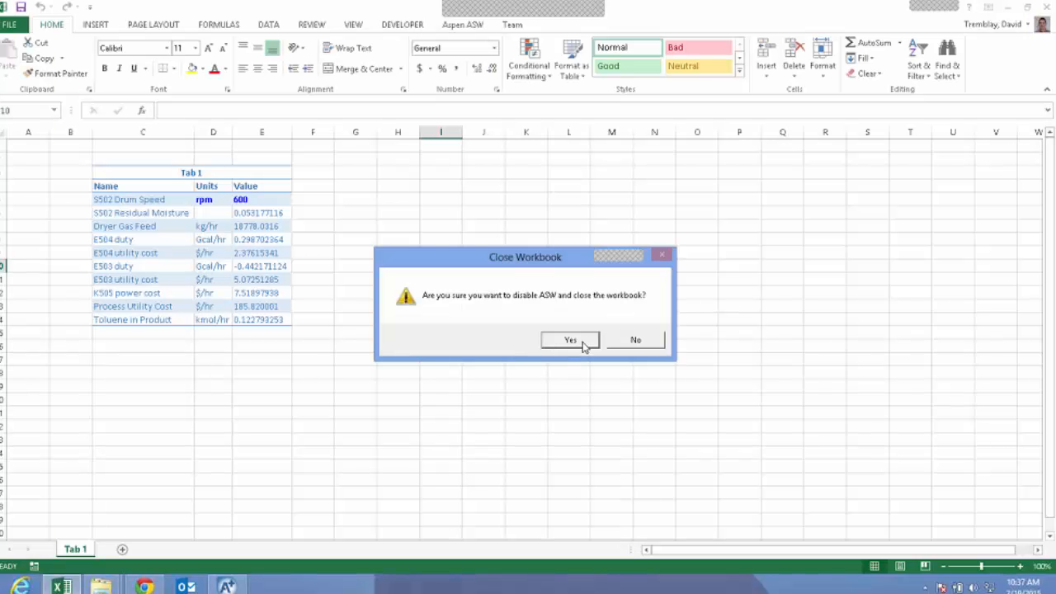
{"action": "left_click", "coordinate": [583, 345]}
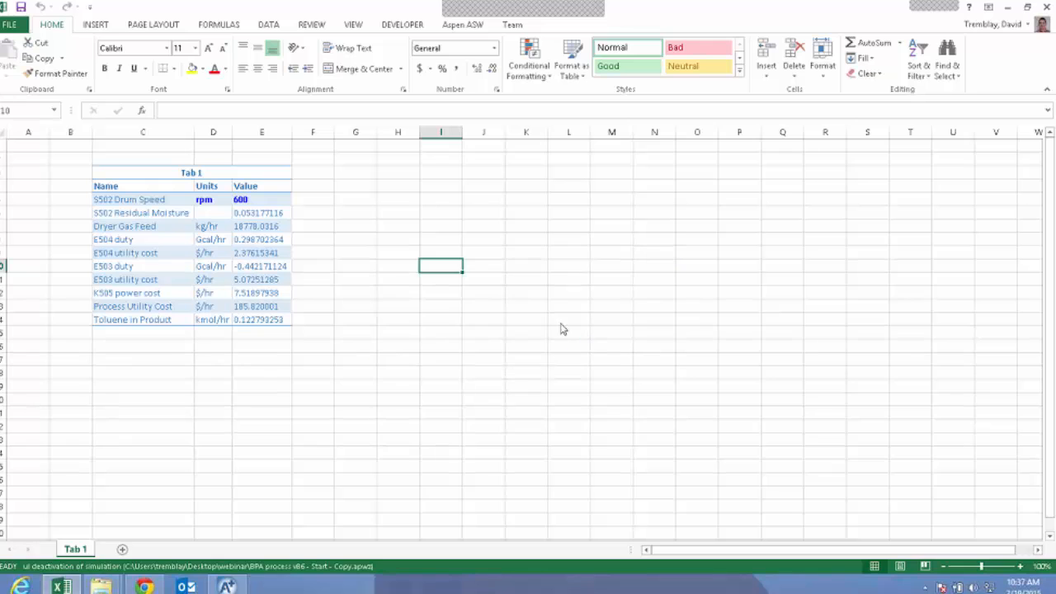
{"action": "left_click", "coordinate": [520, 309]}
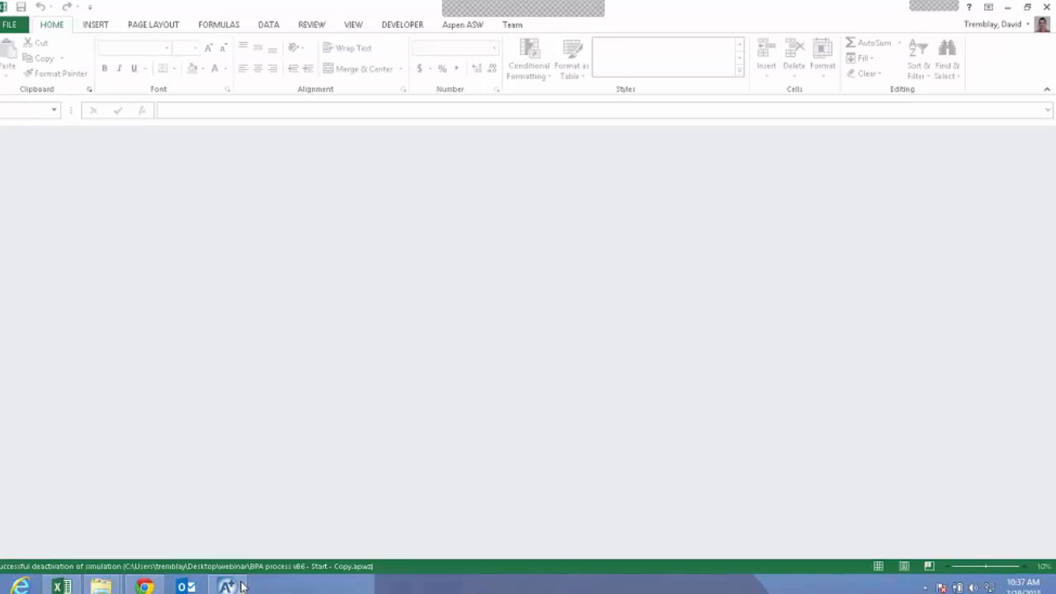
{"action": "mouse_move", "coordinate": [233, 588]}
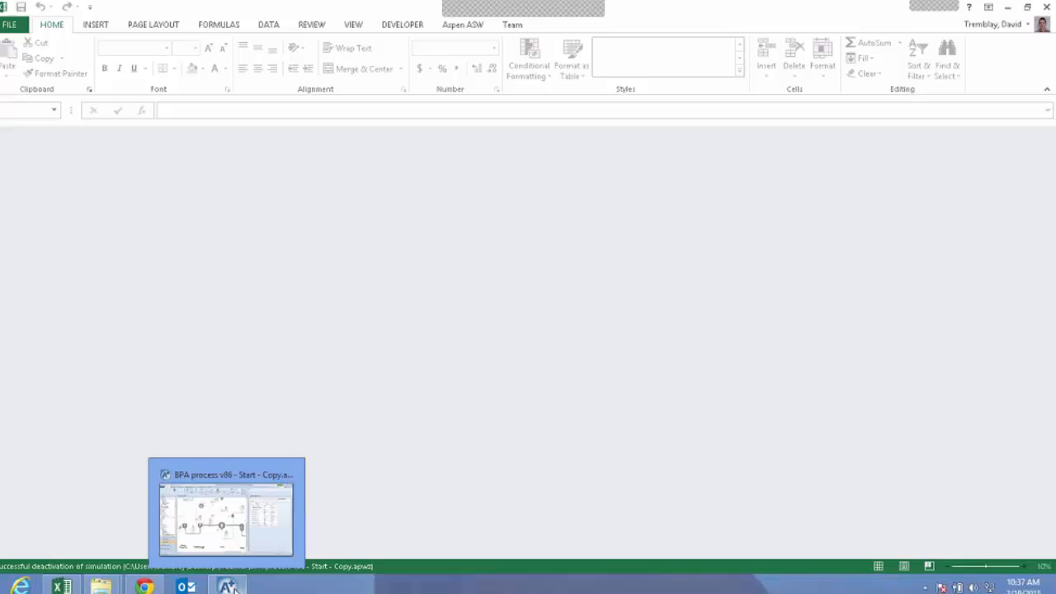
{"action": "left_click", "coordinate": [1047, 7]}
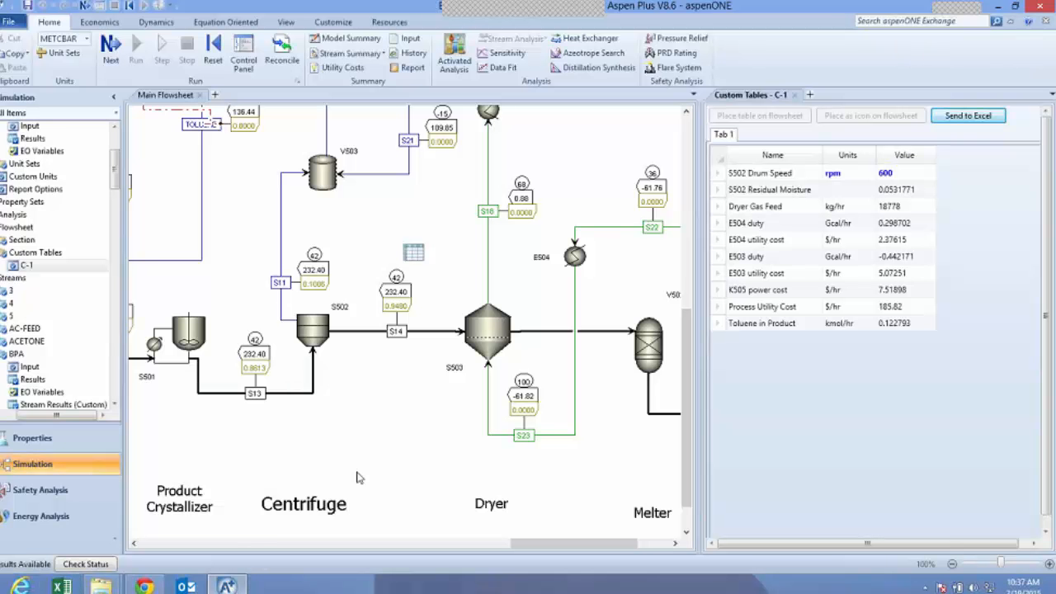
Close the C-1 custom table view and fit the entire BPA flowsheet in the window
{"action": "left_click", "coordinate": [357, 473]}
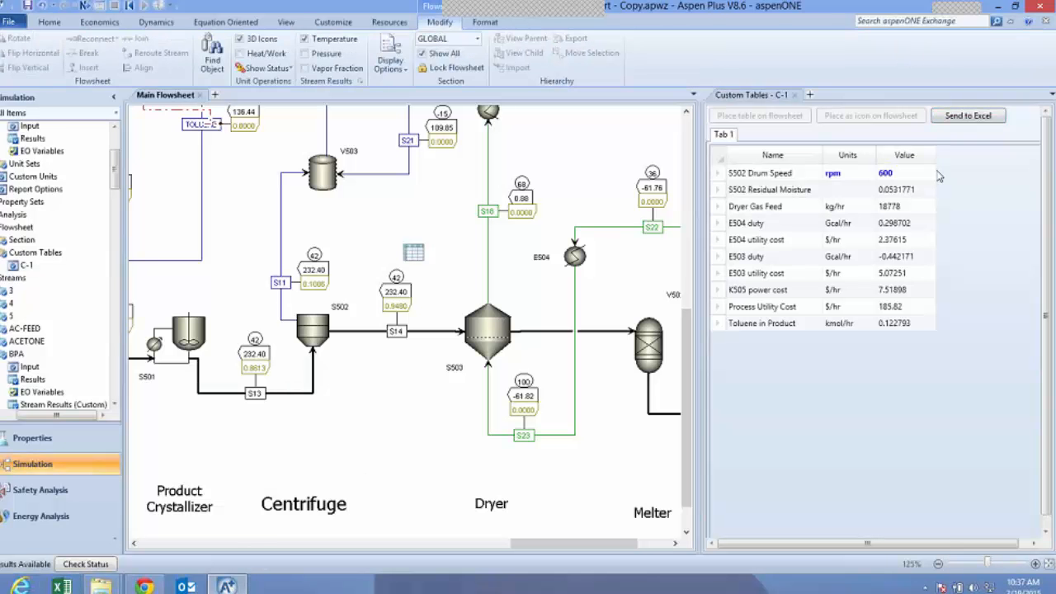
{"action": "left_click", "coordinate": [793, 94]}
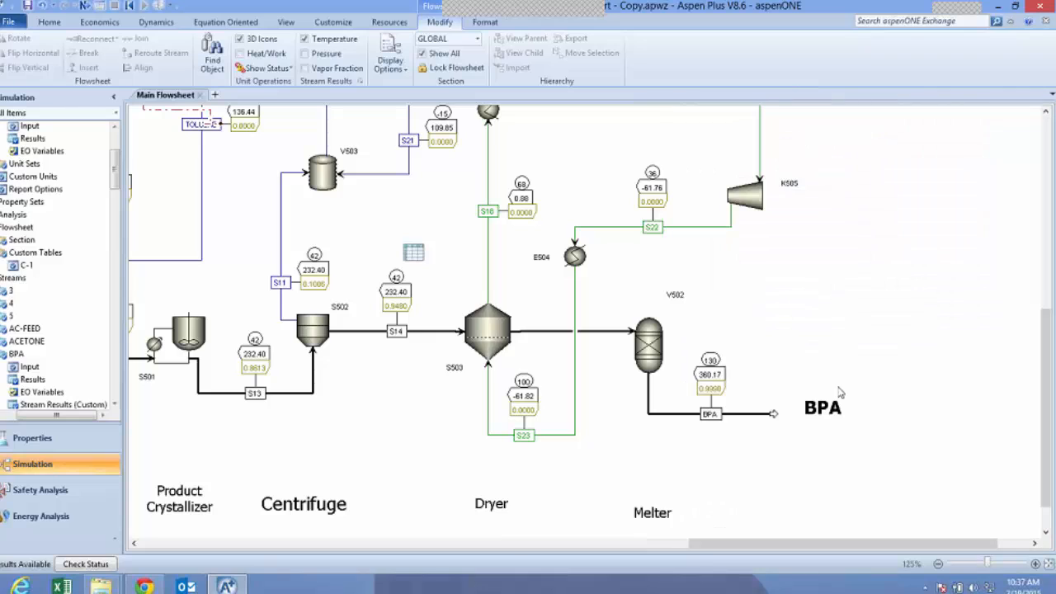
{"action": "left_click", "coordinate": [1049, 565]}
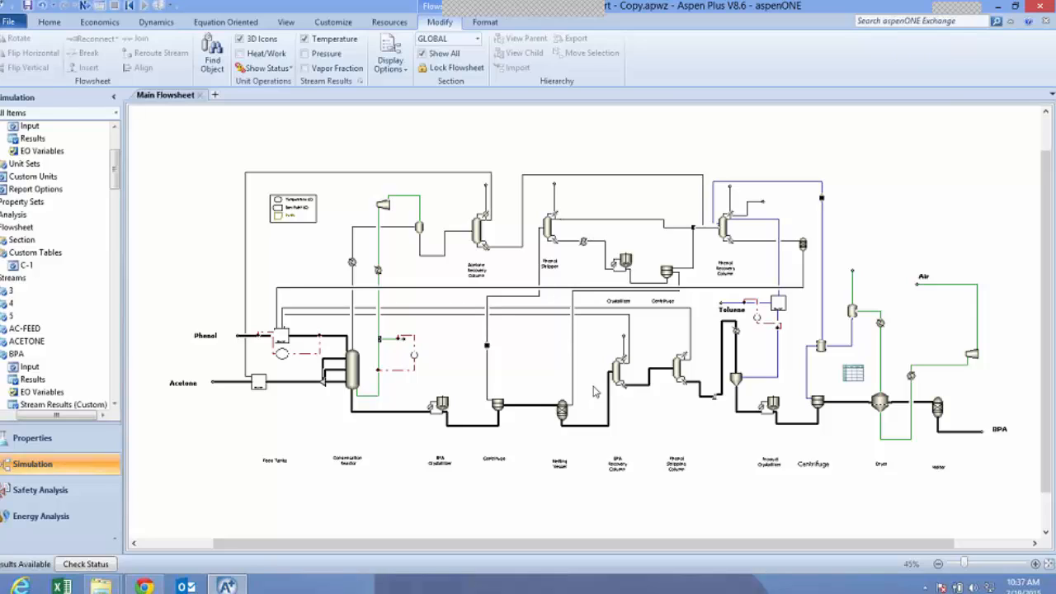
Open Activated Analysis and run the economics evaluation for the process's capital and utility costs
{"action": "left_click", "coordinate": [53, 24]}
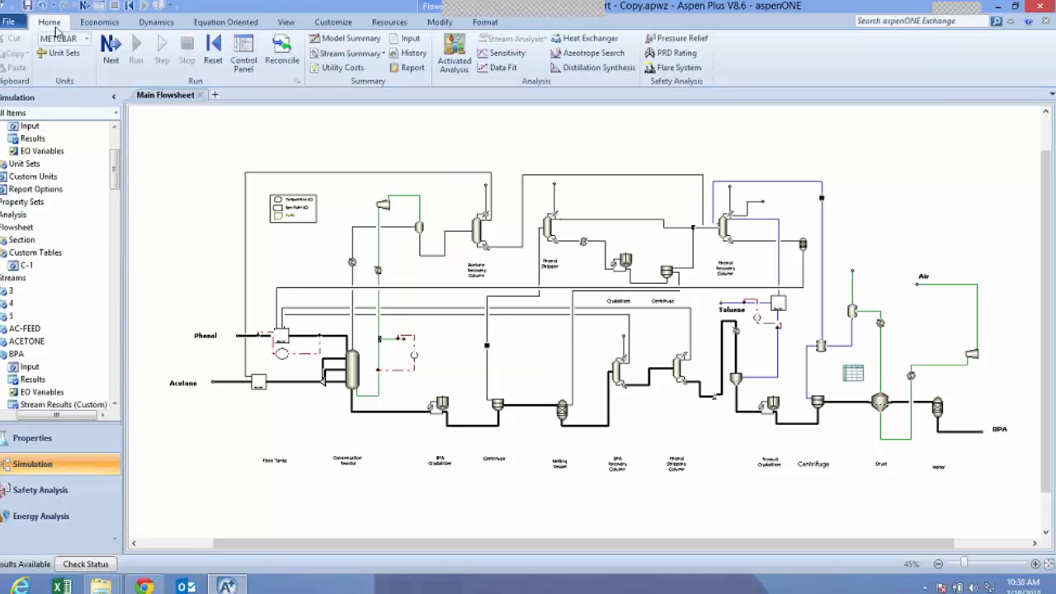
{"action": "left_click", "coordinate": [454, 58]}
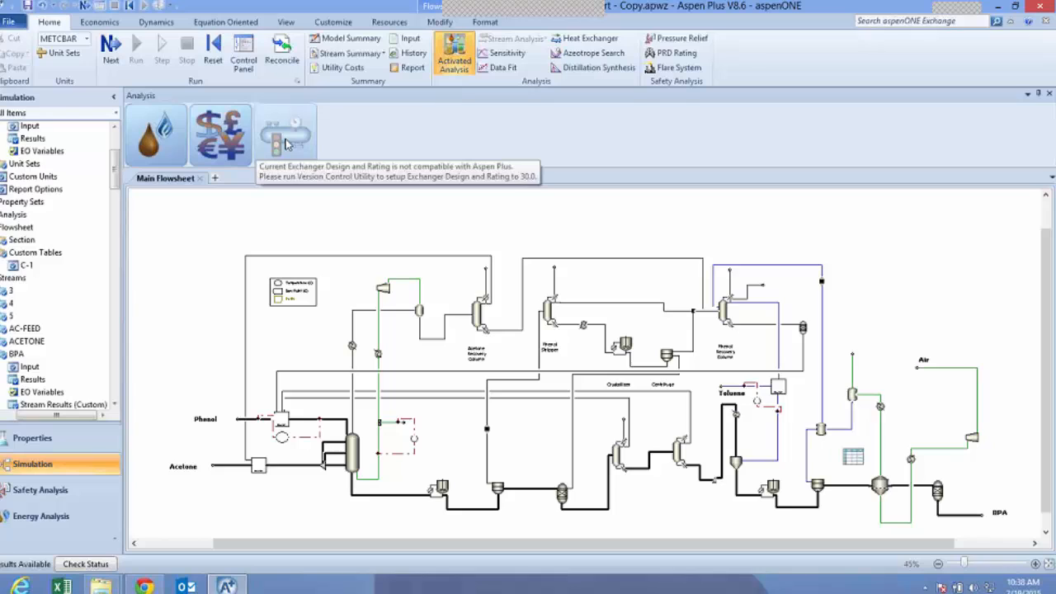
{"action": "left_click", "coordinate": [222, 142]}
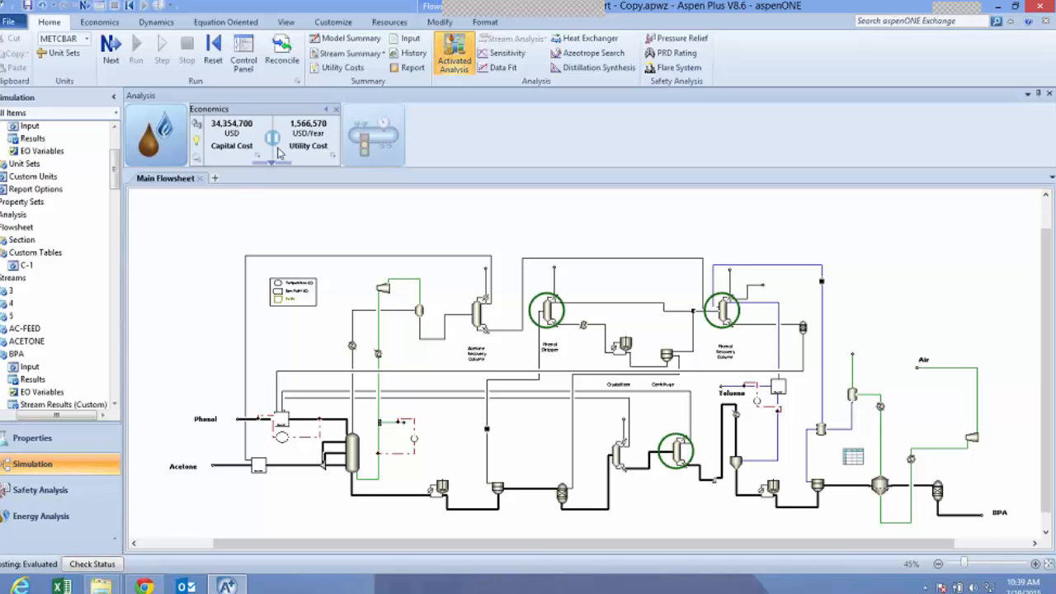
Change the economic overlay to highlight the 3 unit operations with the highest capital cost on the flowsheet
{"action": "mouse_move", "coordinate": [229, 140]}
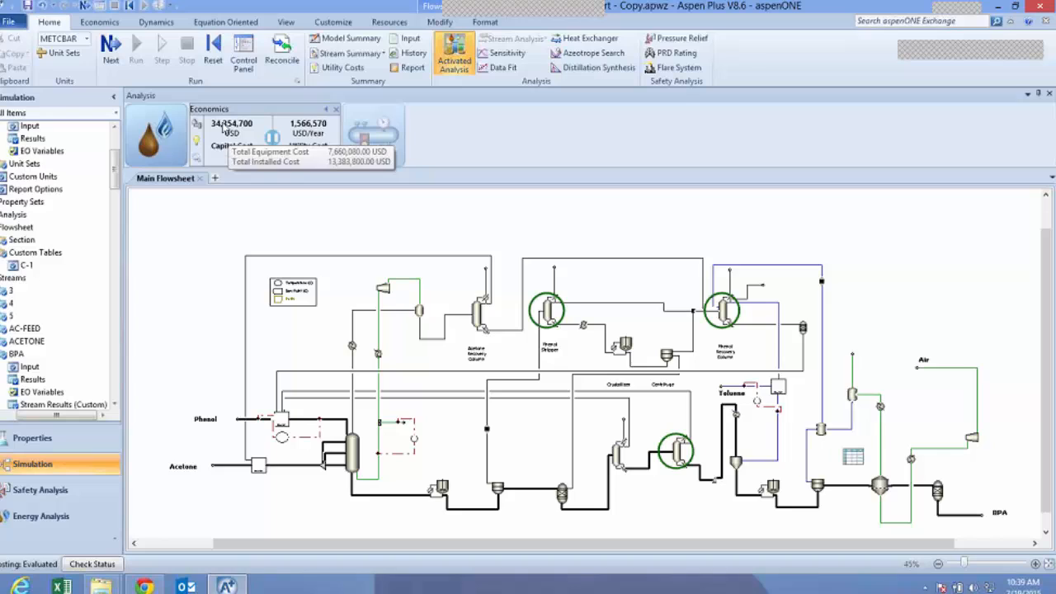
{"action": "mouse_move", "coordinate": [327, 140]}
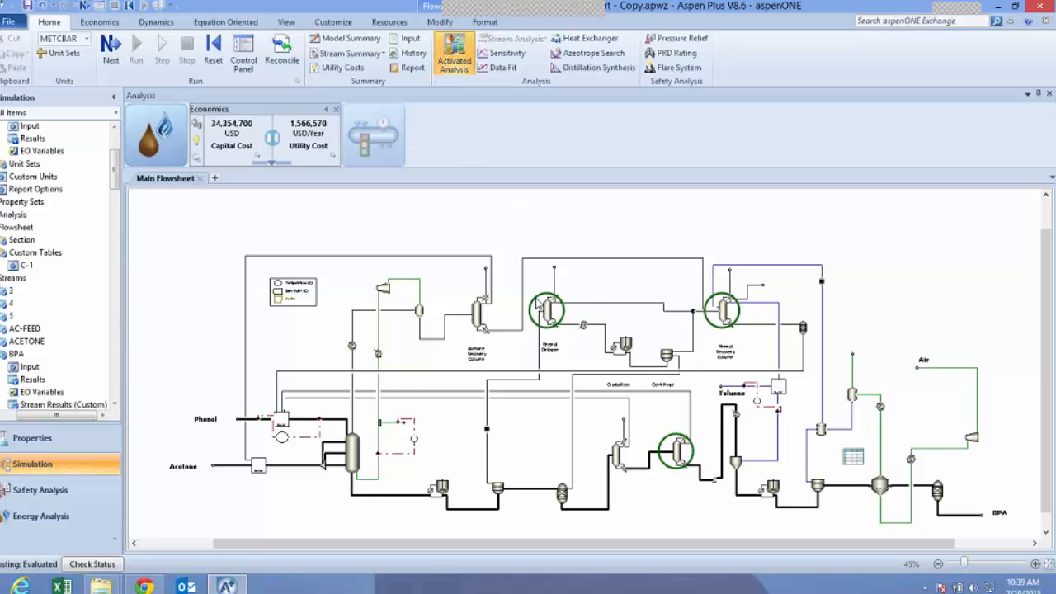
{"action": "mouse_move", "coordinate": [537, 305]}
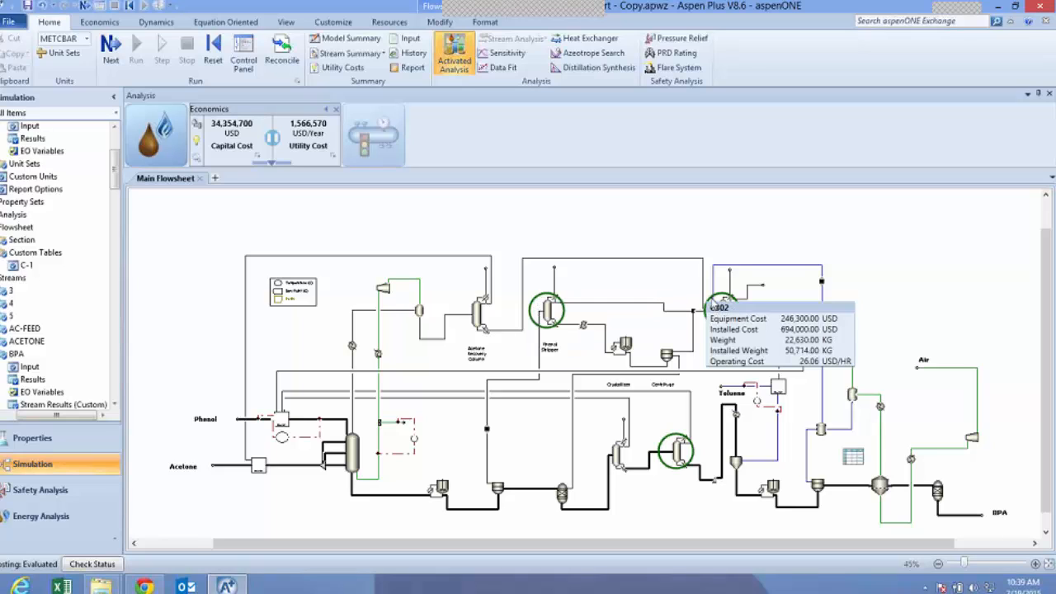
{"action": "mouse_move", "coordinate": [696, 453]}
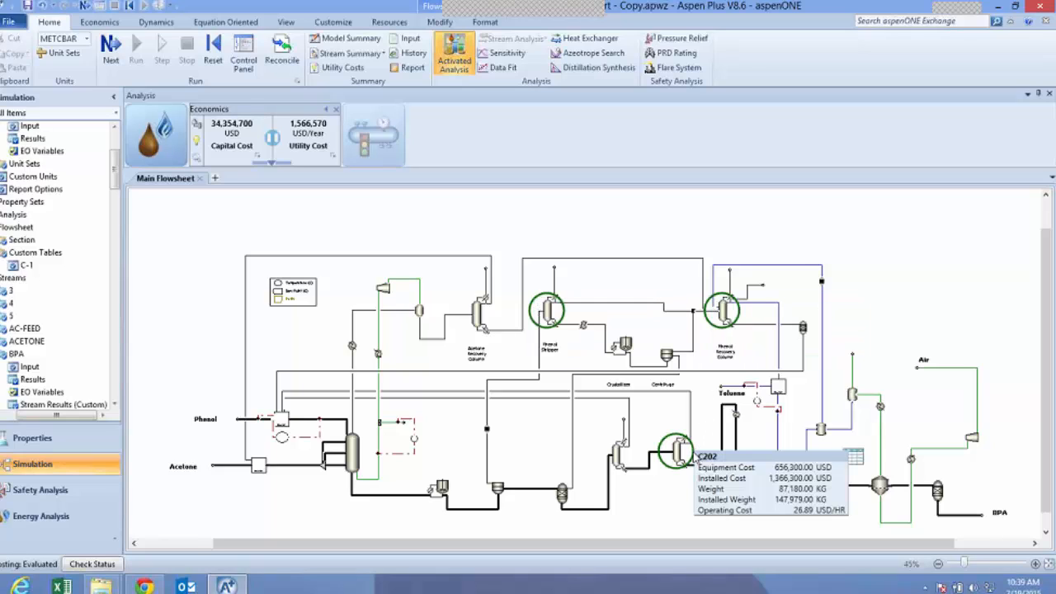
{"action": "left_click", "coordinate": [202, 163]}
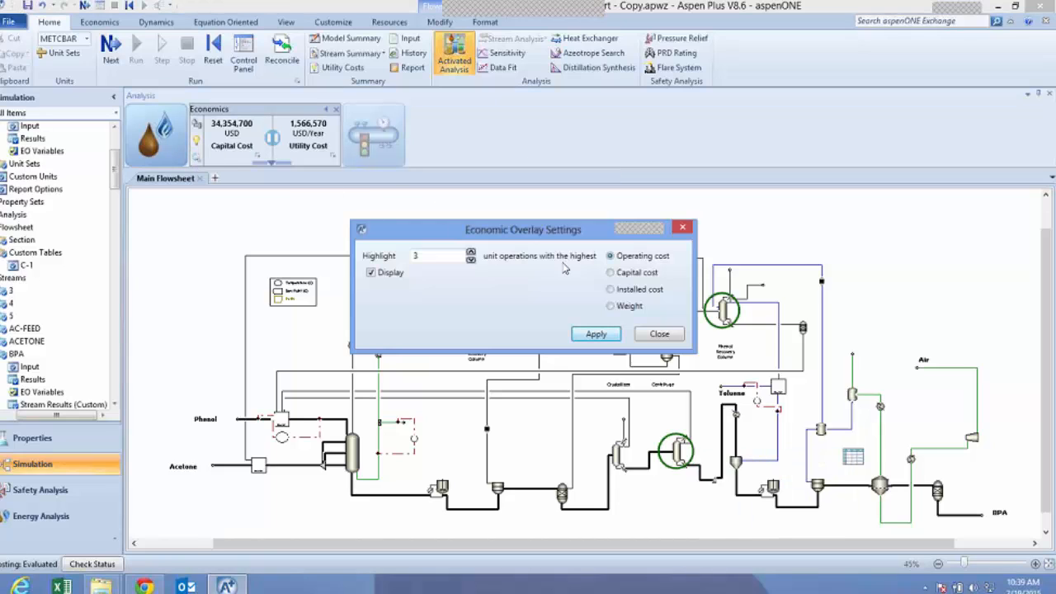
{"action": "left_click", "coordinate": [612, 273]}
{"action": "left_click", "coordinate": [597, 334]}
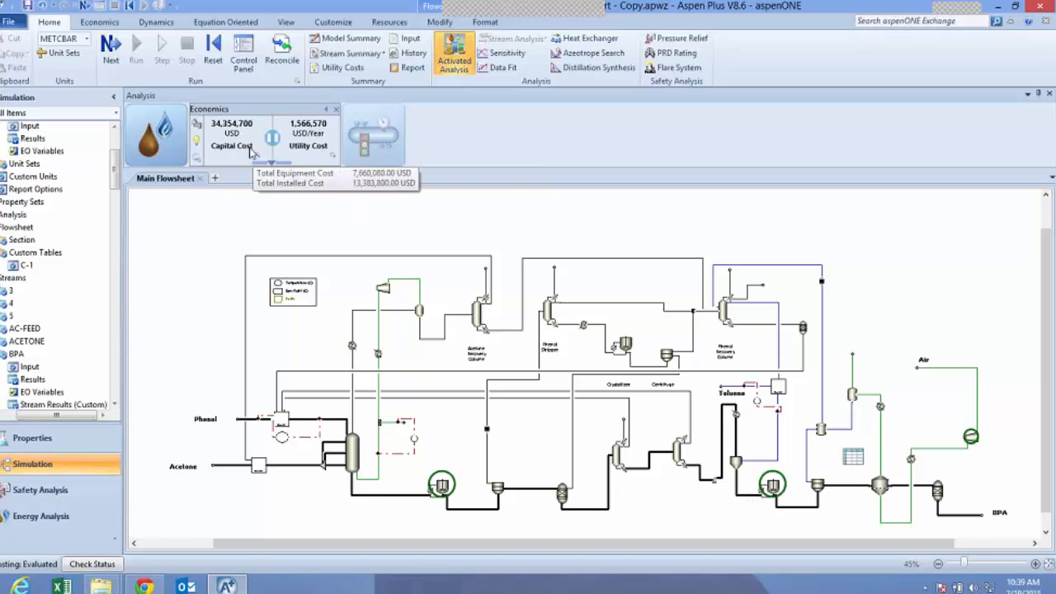
Open the economic results, review the summary and utilities, and sort the equipment by installed cost in descending order
{"action": "left_click", "coordinate": [261, 159]}
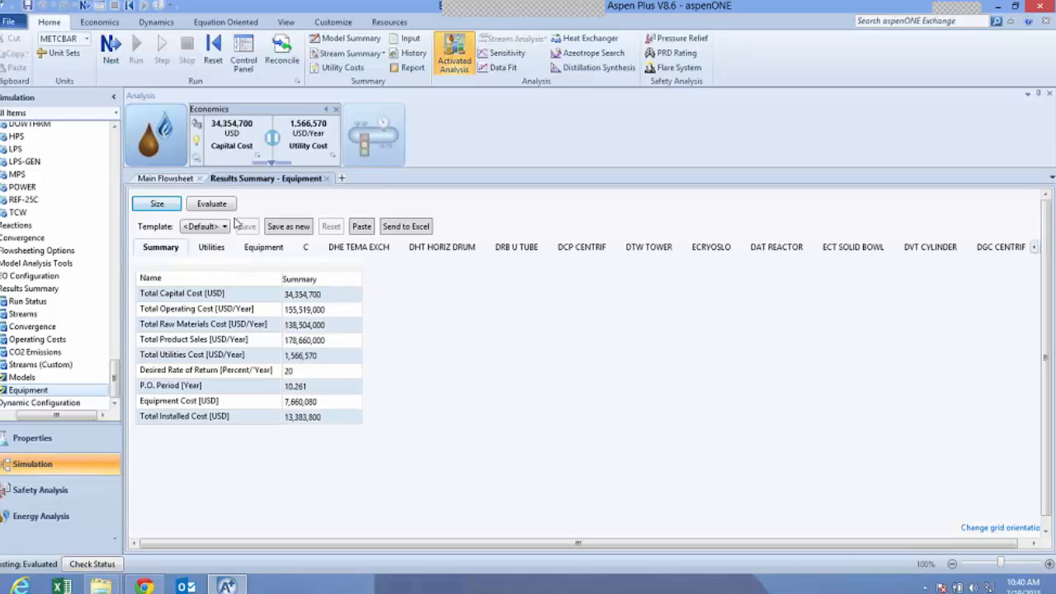
{"action": "left_click", "coordinate": [212, 248]}
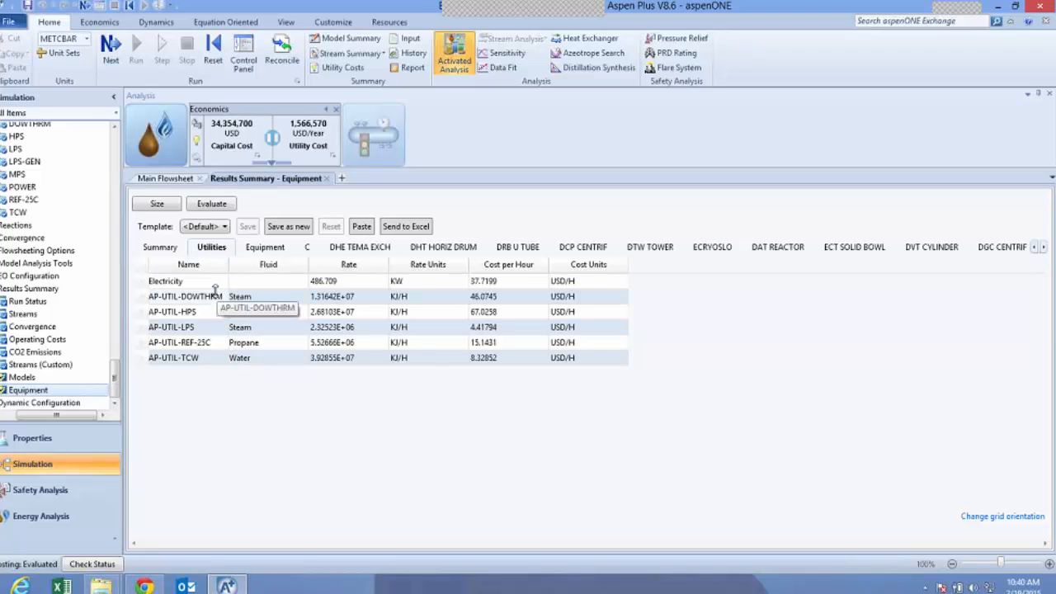
{"action": "left_click", "coordinate": [265, 248]}
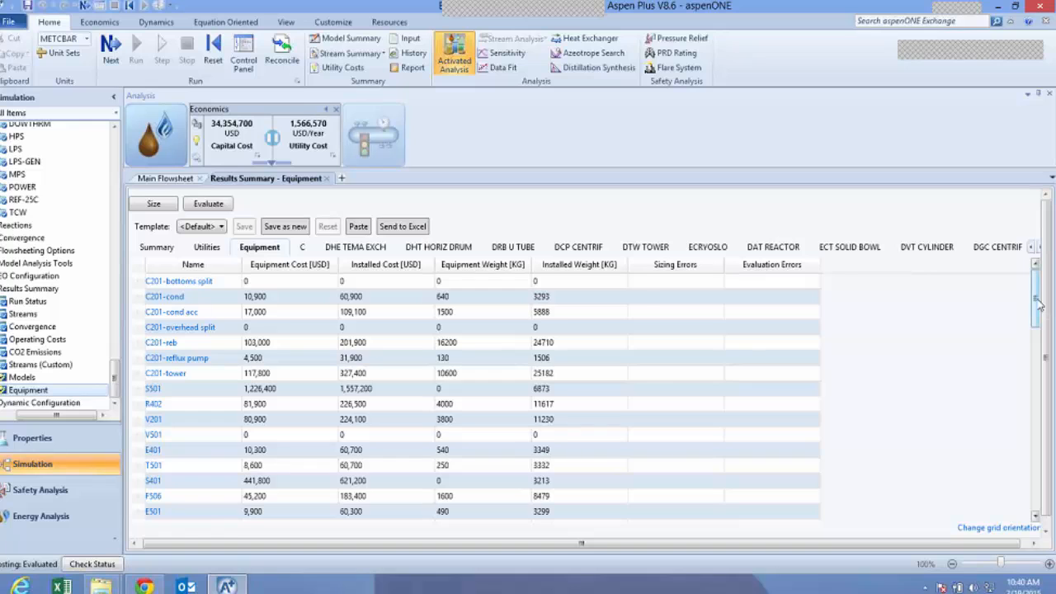
{"action": "mouse_move", "coordinate": [1036, 302]}
{"action": "left_mouse_down"}
{"action": "mouse_move", "coordinate": [1038, 470]}
{"action": "mouse_move", "coordinate": [1036, 297]}
{"action": "left_mouse_up"}
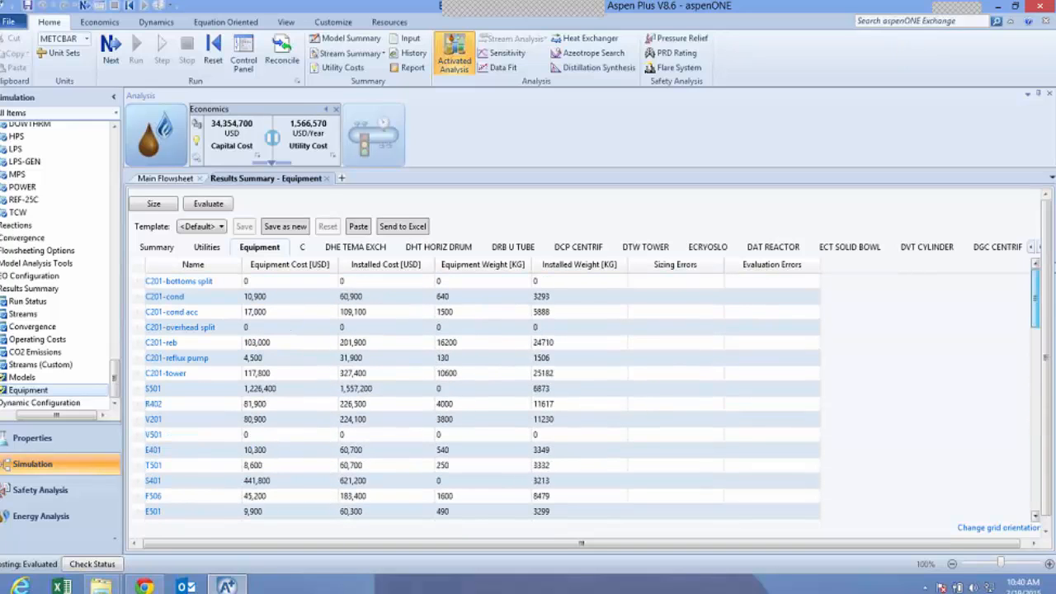
{"action": "right_click", "coordinate": [395, 269]}
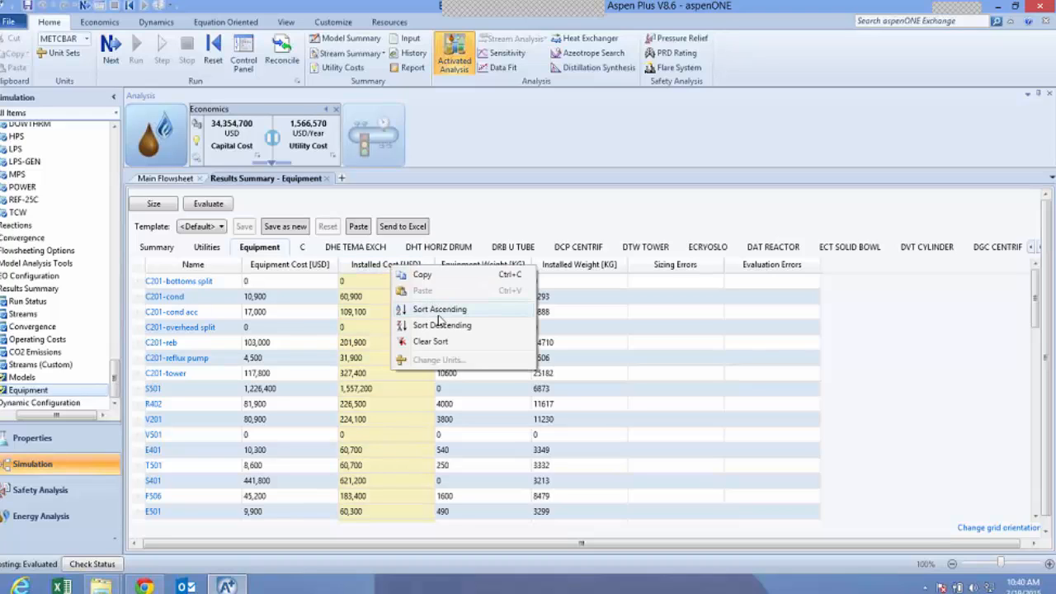
{"action": "left_click", "coordinate": [443, 326]}
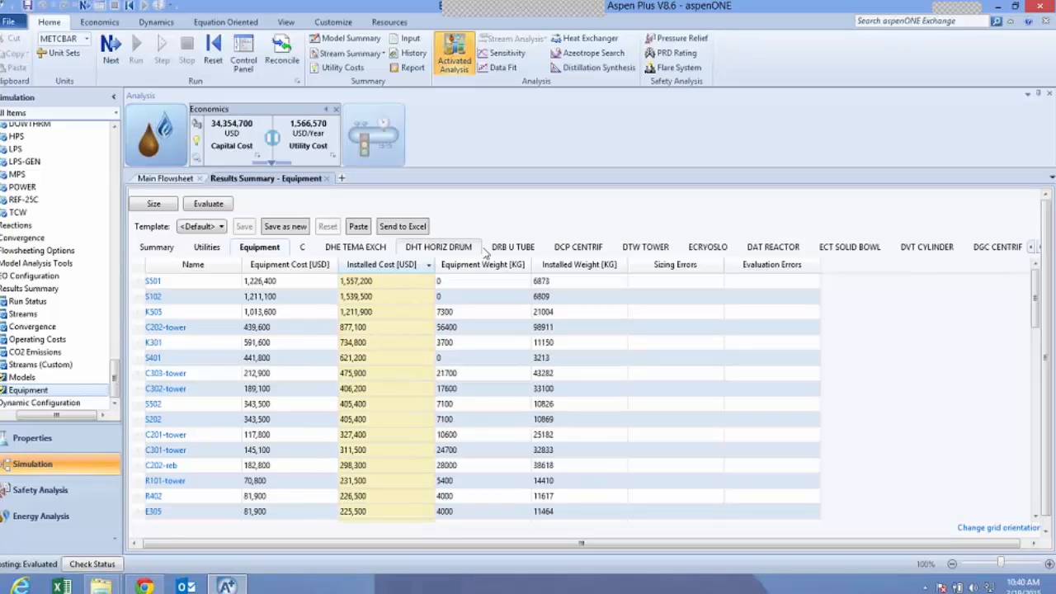
View the DCP CENTRIF pump sizing data and the casing material options for the C201 reflux pump without changing them
{"action": "left_click", "coordinate": [588, 249]}
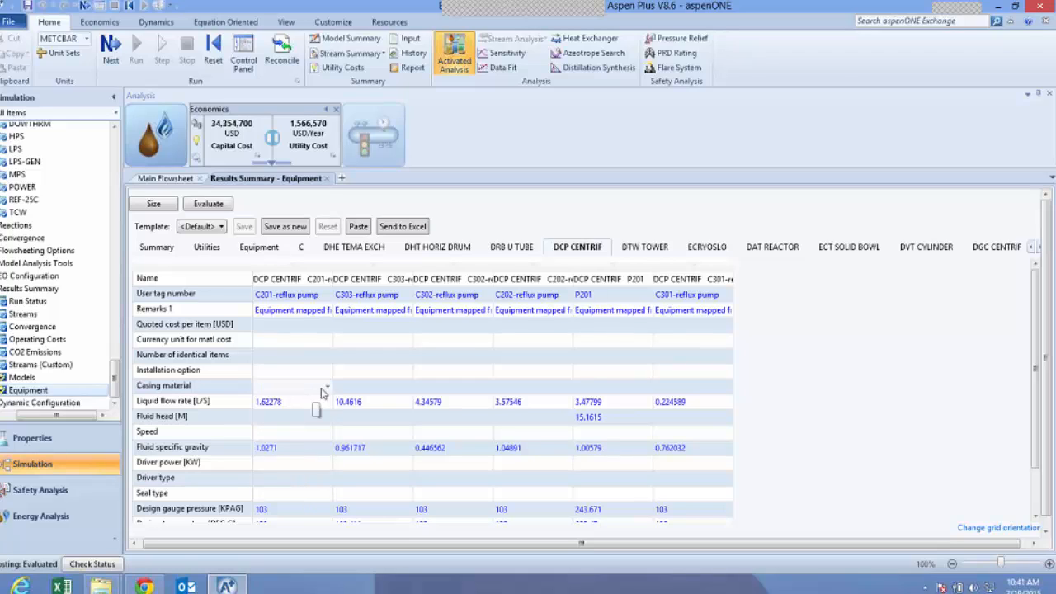
{"action": "left_click", "coordinate": [326, 387]}
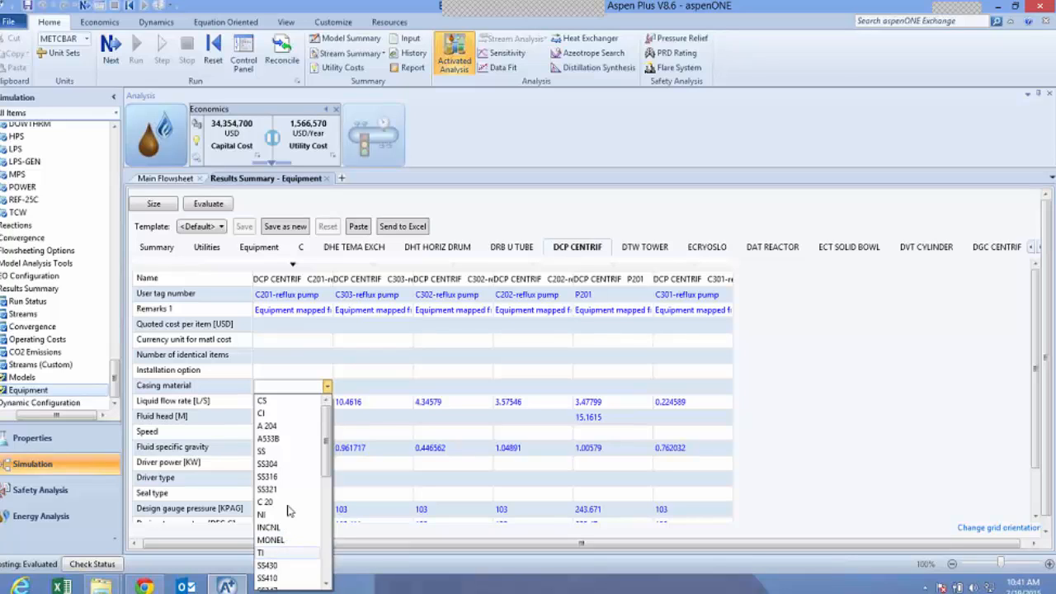
{"action": "left_click", "coordinate": [394, 350]}
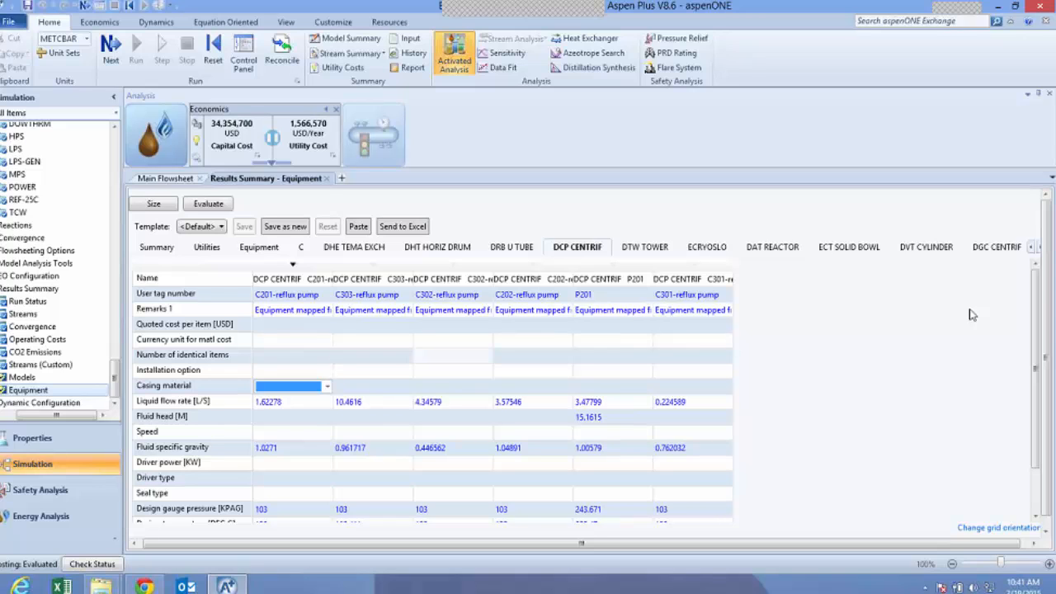
{"action": "left_click_drag", "start_coordinate": [1036, 307], "coordinate": [1030, 215]}
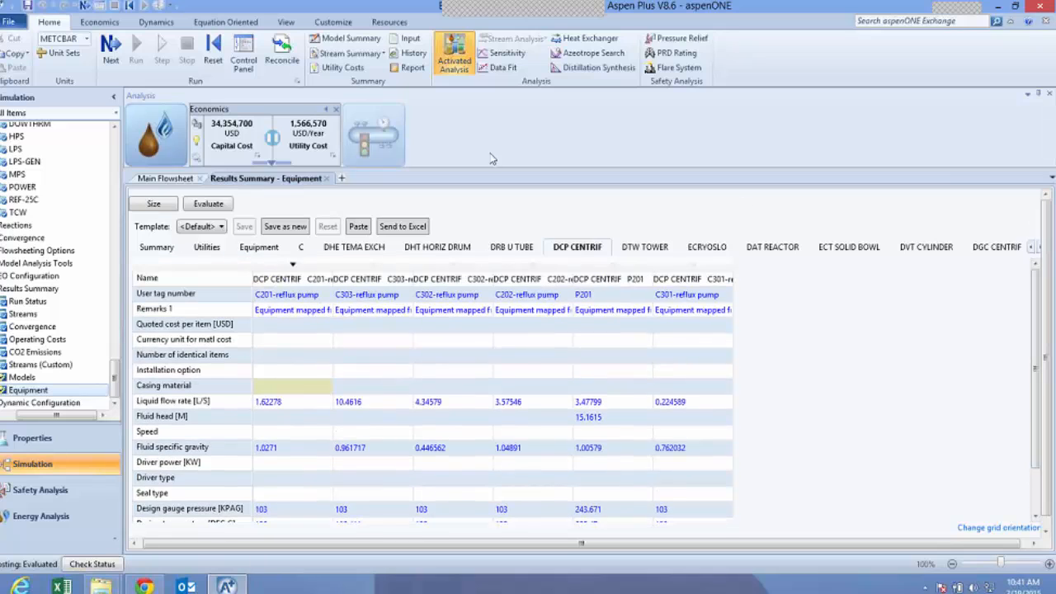
Close the equipment results and deactivate the economic analysis, saving the changes to equipment models and cost estimates
{"action": "left_click", "coordinate": [327, 179]}
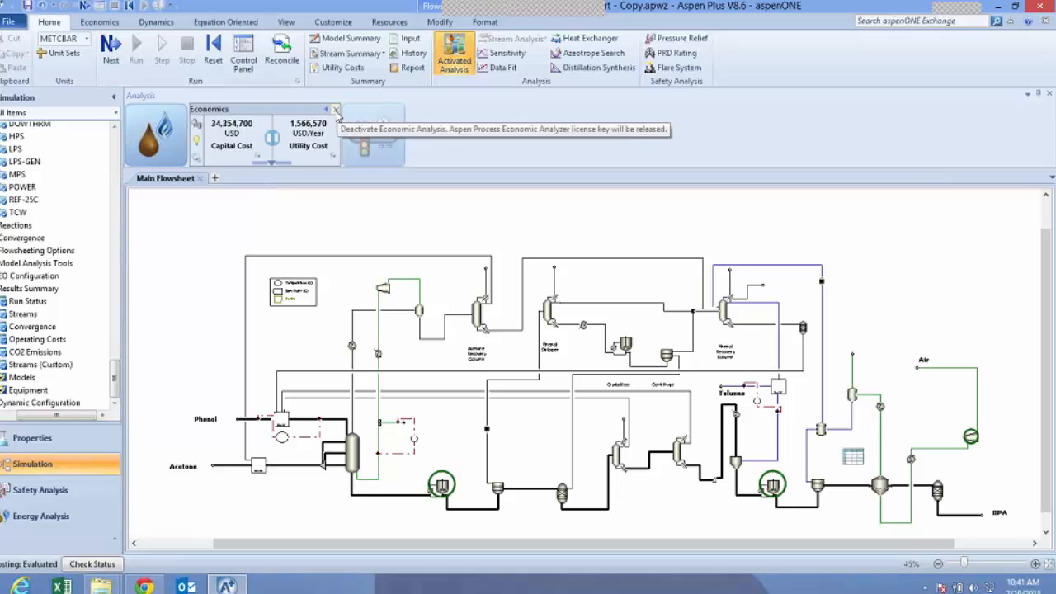
{"action": "left_click", "coordinate": [337, 111]}
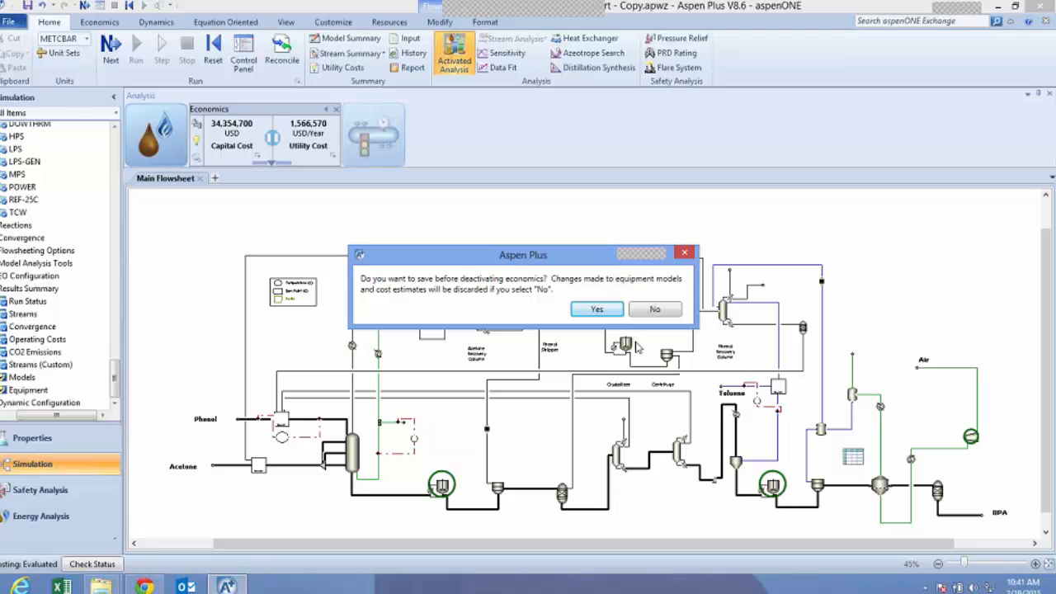
{"action": "left_click", "coordinate": [597, 310]}
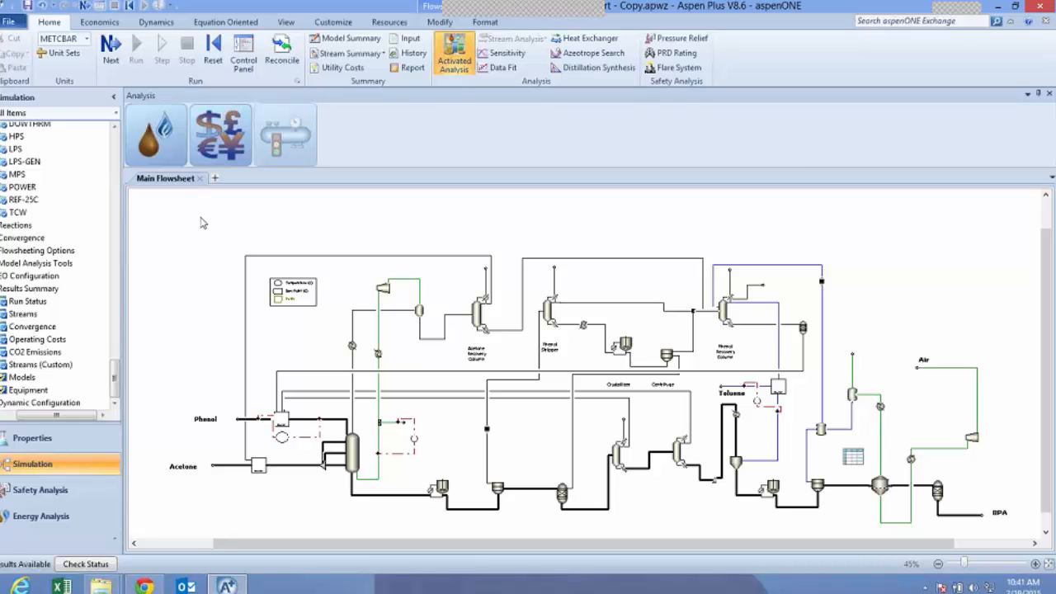
Activate the energy analysis and examine its heating, cooling and GHG savings, then restore the utility and GHG cost display
{"action": "left_click", "coordinate": [166, 140]}
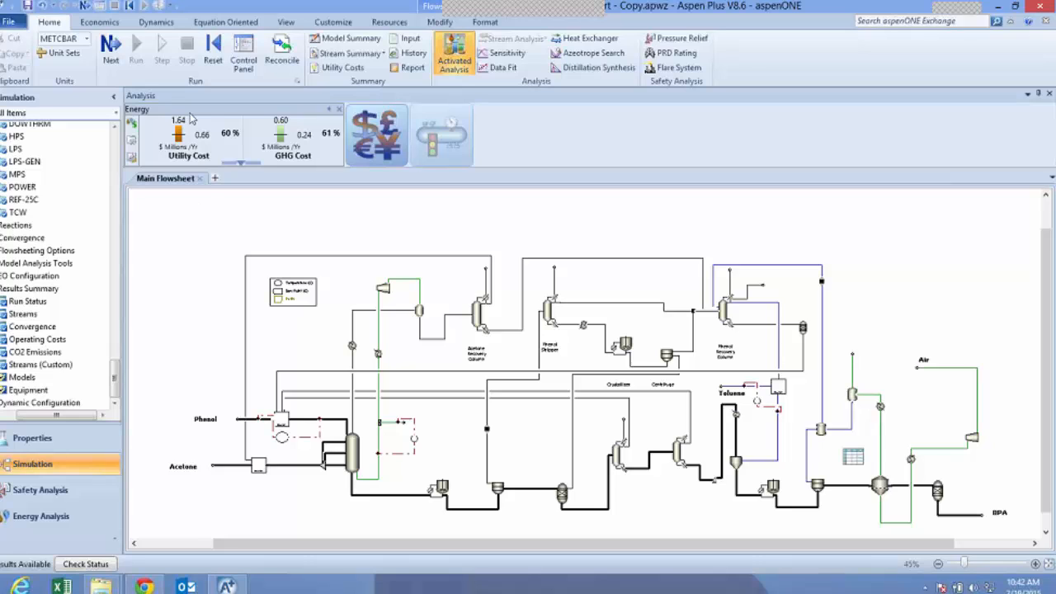
{"action": "left_click", "coordinate": [135, 124]}
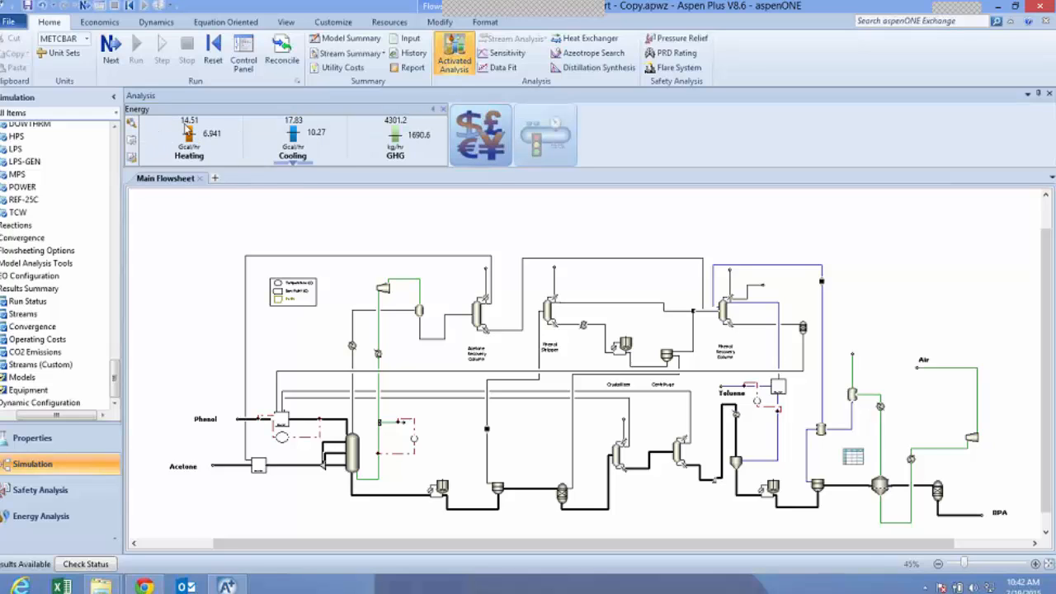
{"action": "mouse_move", "coordinate": [193, 122]}
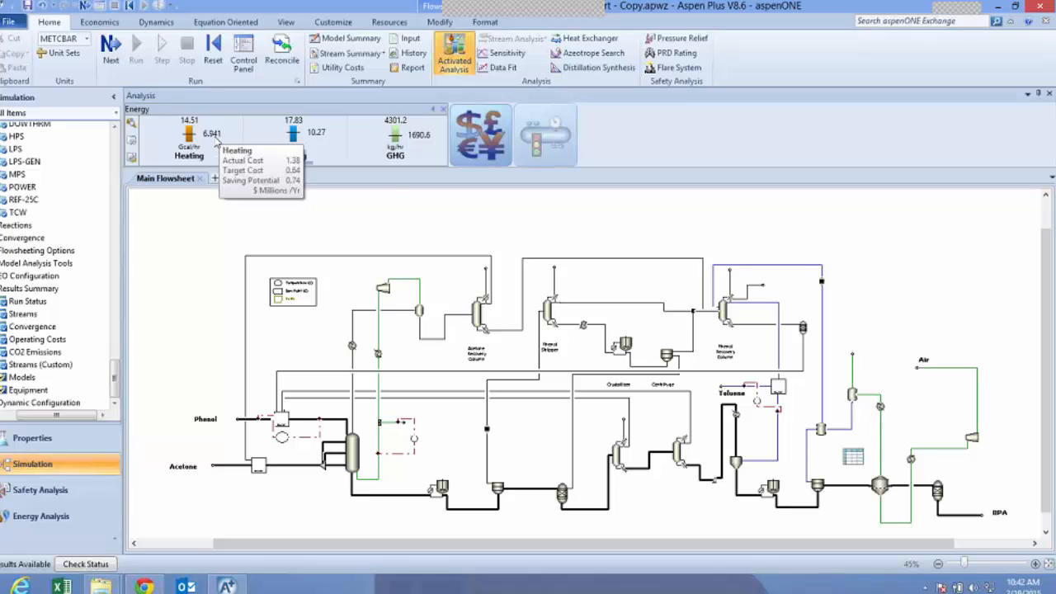
{"action": "mouse_move", "coordinate": [302, 133]}
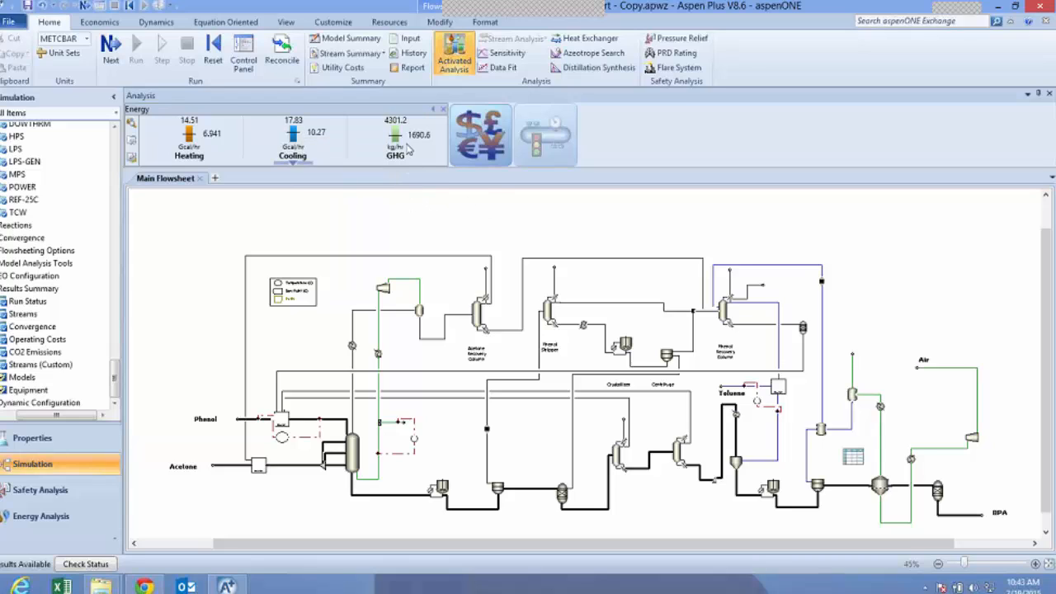
{"action": "mouse_move", "coordinate": [408, 142]}
{"action": "left_click", "coordinate": [131, 123]}
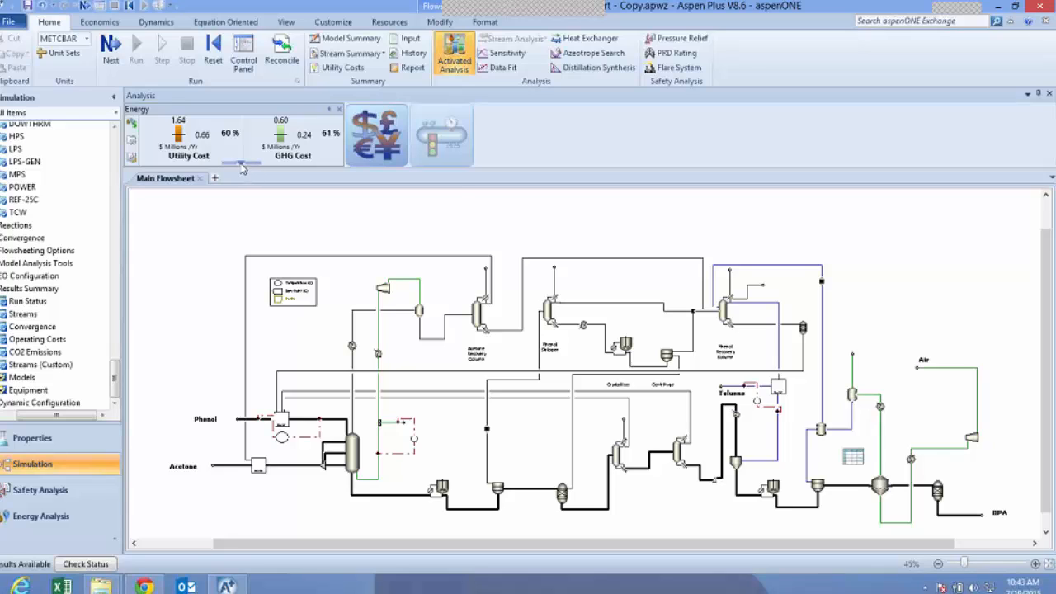
Generate potential energy-saving design changes and open the Scenario 2 Add solutions for new heat exchangers in Energy Analysis
{"action": "left_click", "coordinate": [243, 164]}
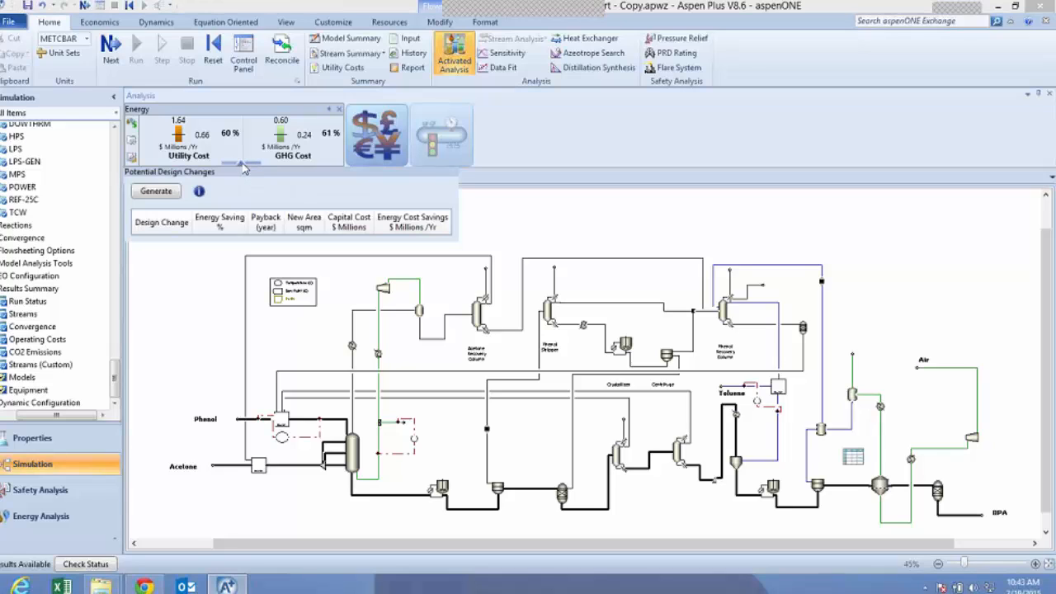
{"action": "left_click", "coordinate": [147, 191]}
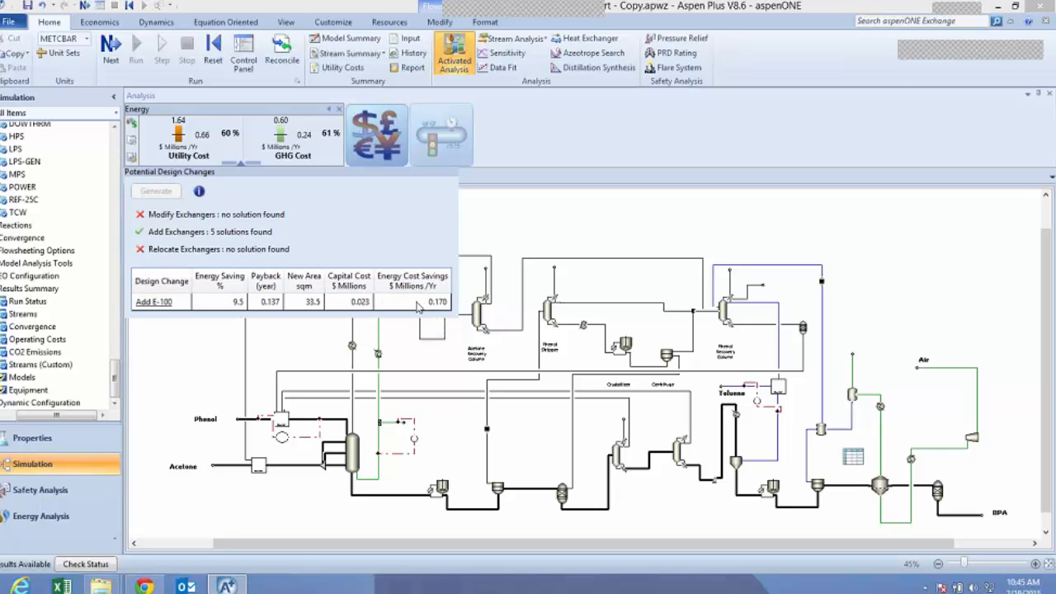
{"action": "left_click", "coordinate": [161, 304]}
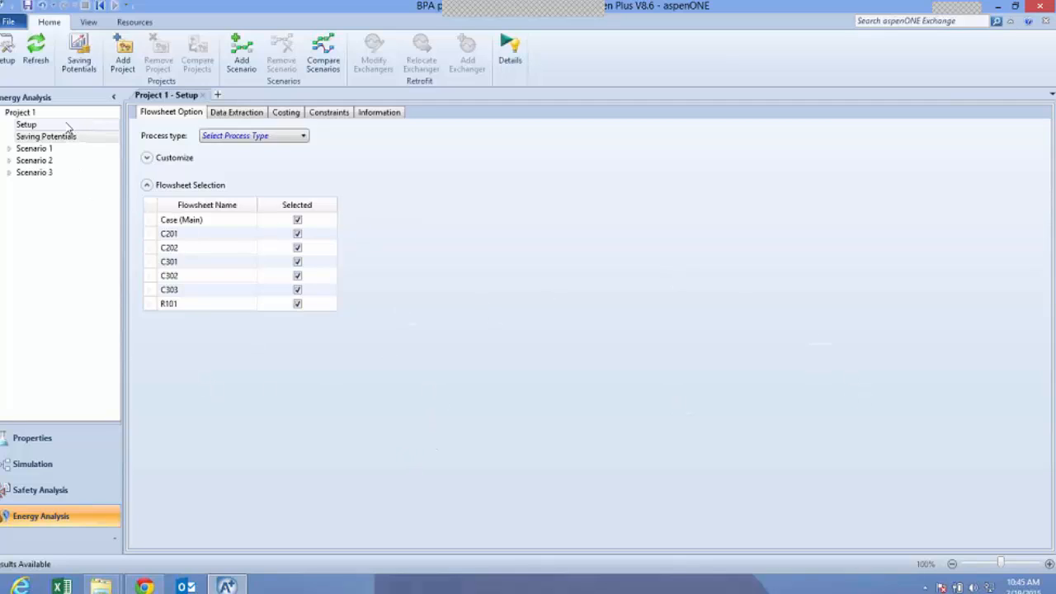
{"action": "left_click", "coordinate": [9, 172]}
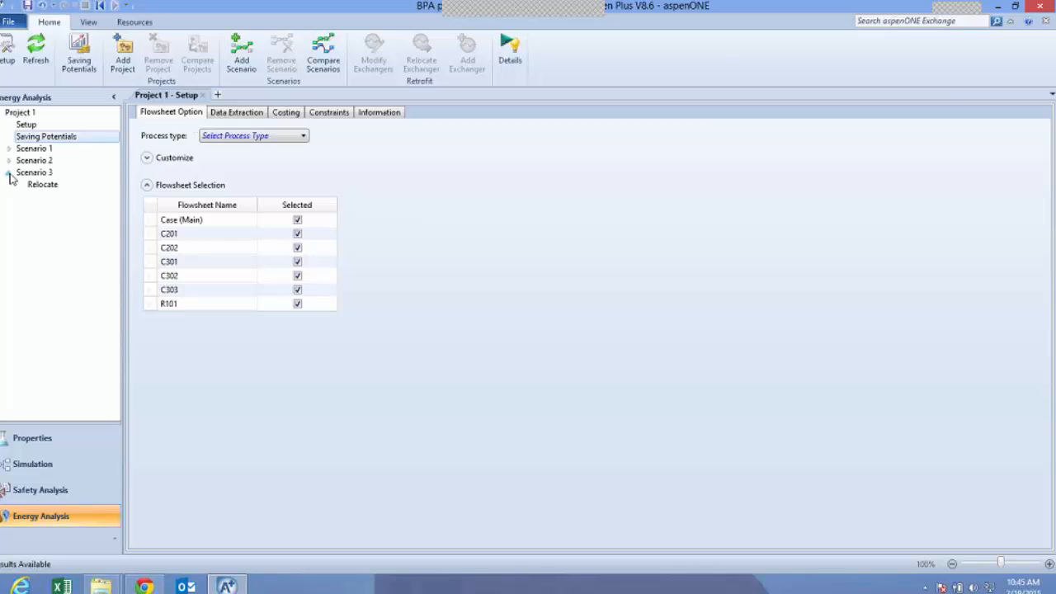
{"action": "left_click", "coordinate": [8, 160]}
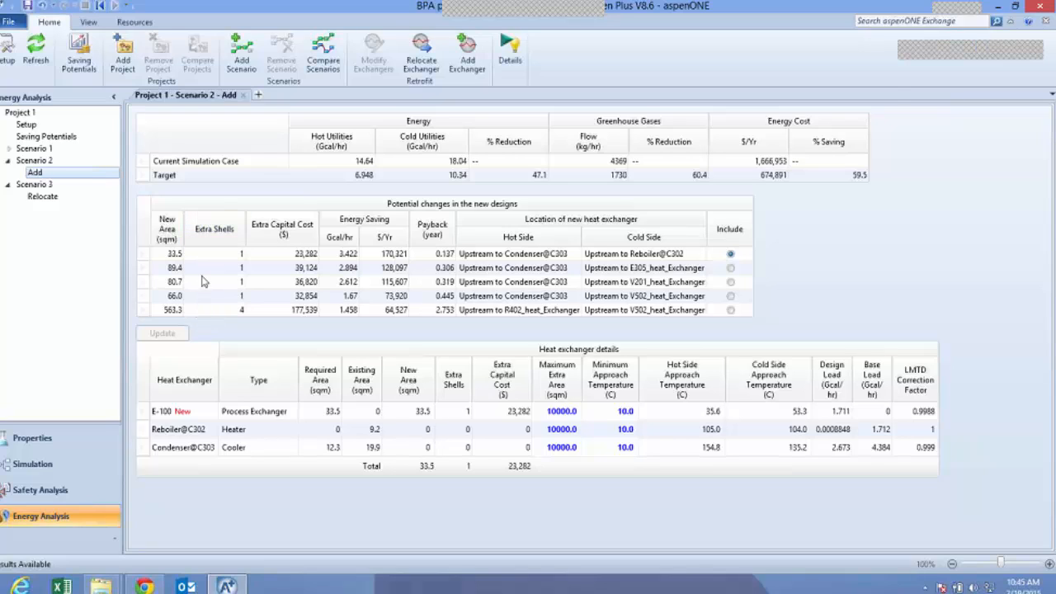
Return to the simulation flowsheet and deactivate the energy analysis
{"action": "left_click", "coordinate": [52, 464]}
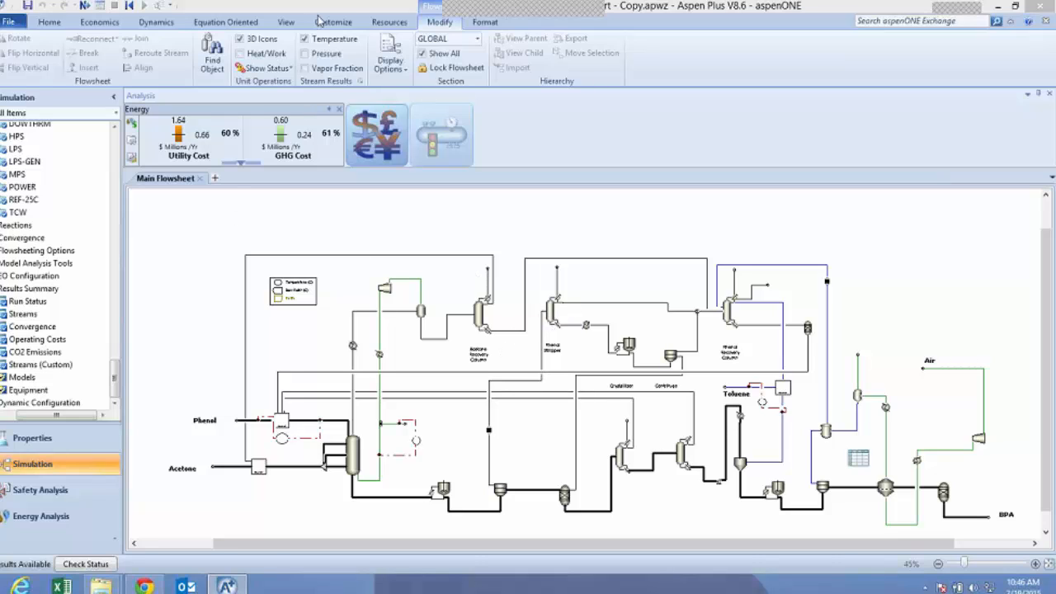
{"action": "left_click", "coordinate": [336, 109]}
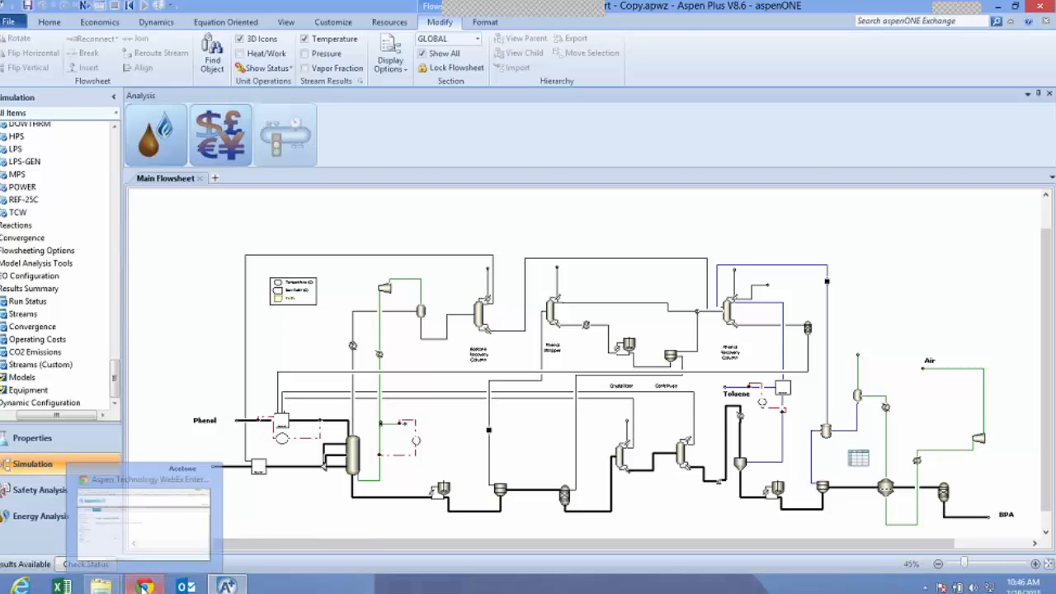
Switch to the Chrome browser window
{"action": "left_click", "coordinate": [144, 586]}
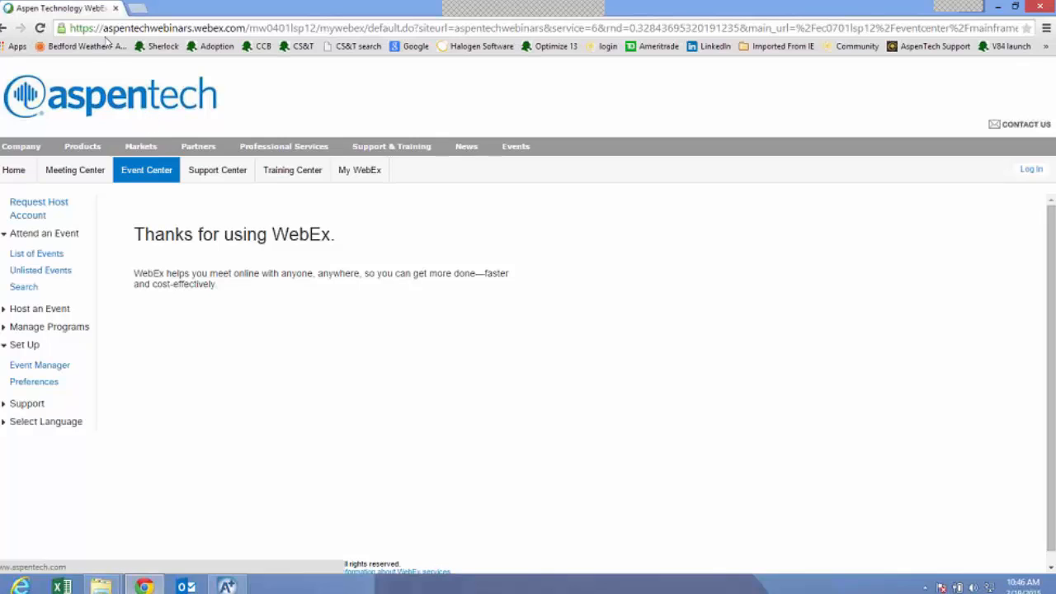